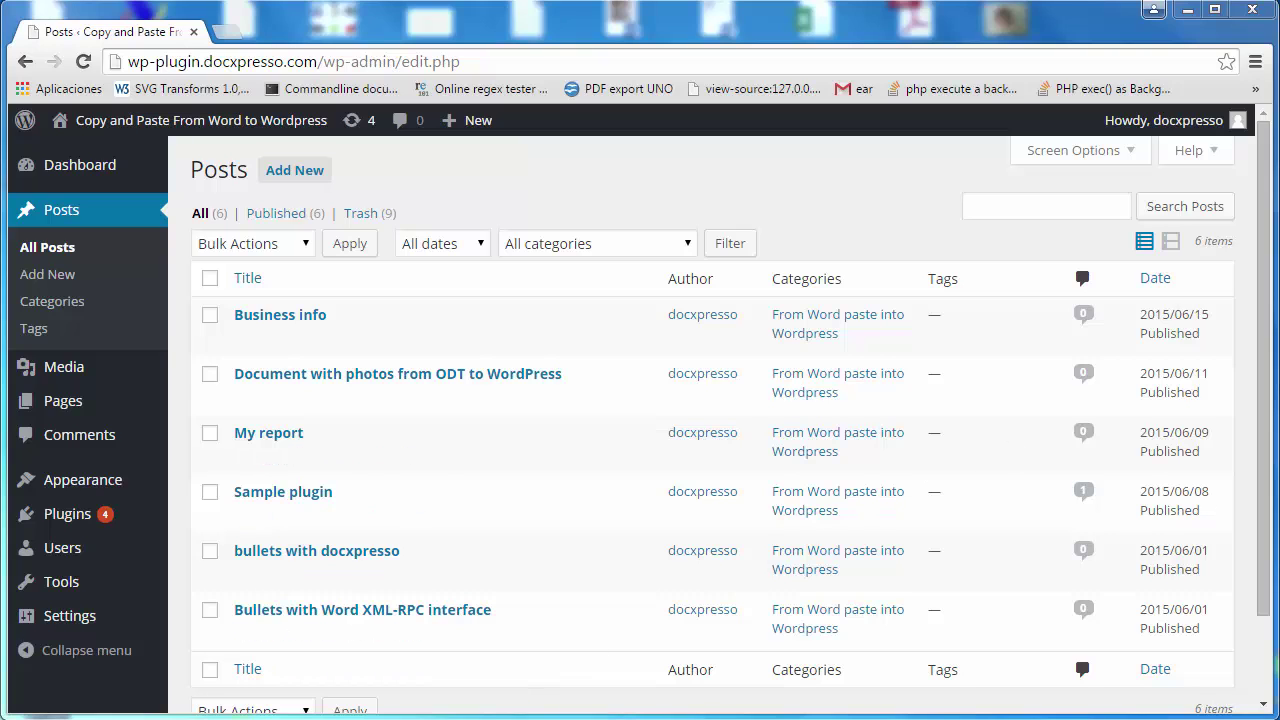
Bring sample-plugin.odt forward in Word and scroll its Budget Review charts to the page-2 Solutions section.
key("alt+Tab")
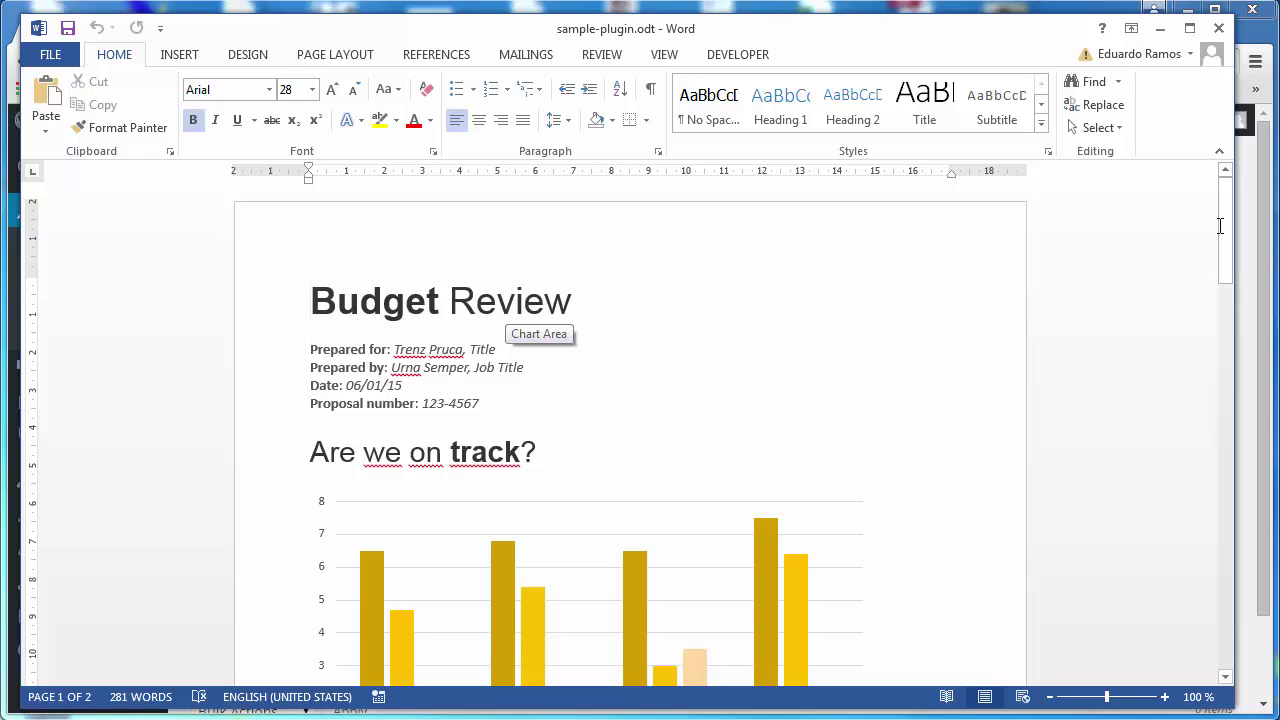
mouse_move(1219, 226)
left_mouse_down()
mouse_move(1214, 383)
mouse_move(1207, 226)
left_mouse_up()
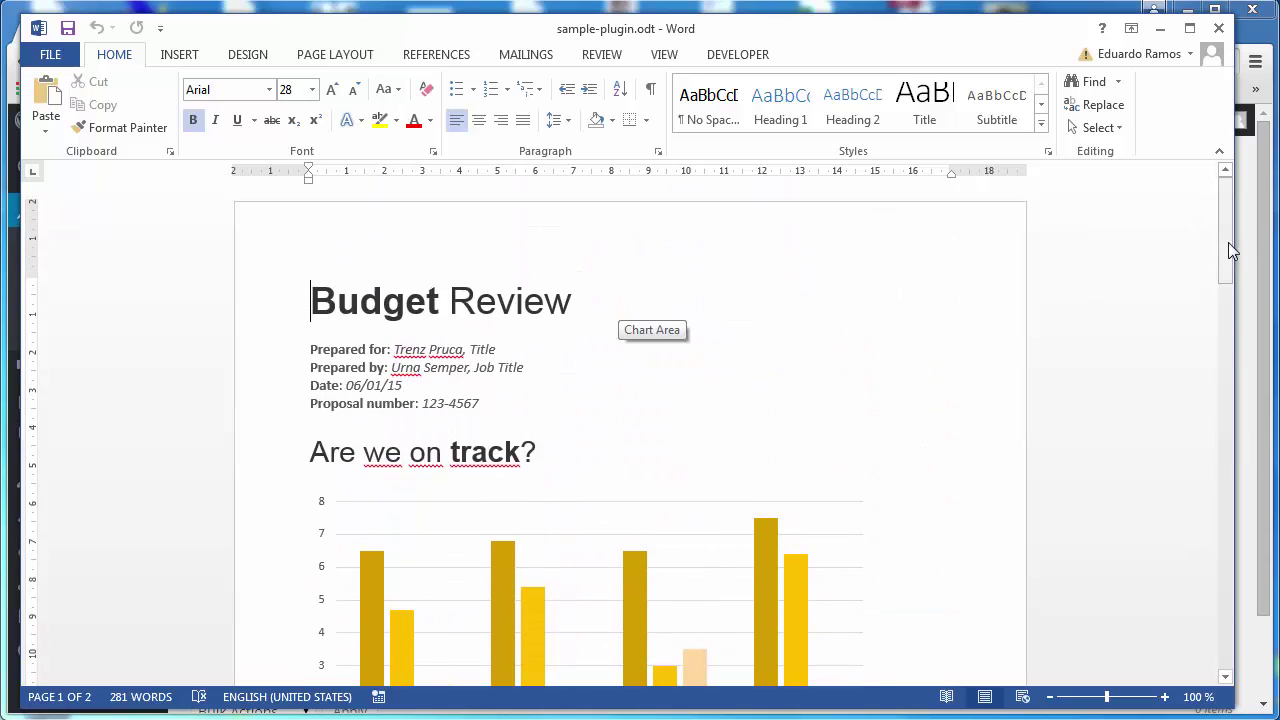
left_click_drag(1228, 242, 1108, 329)
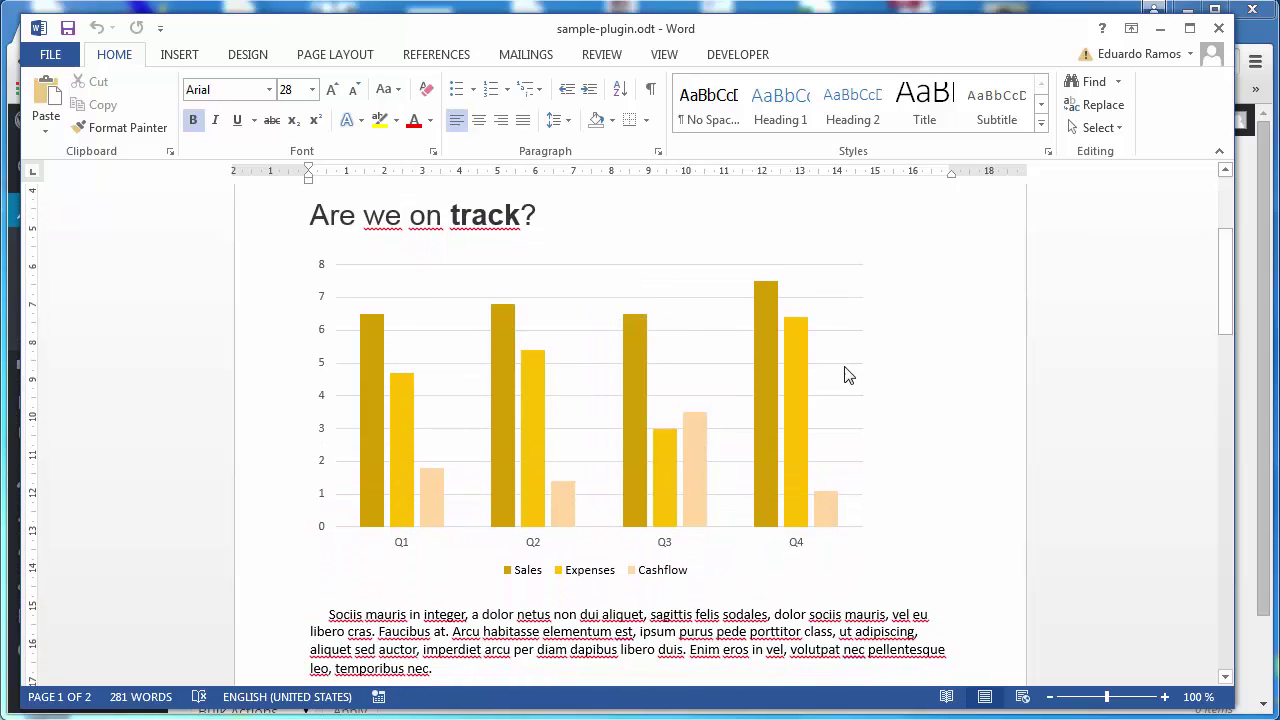
left_click_drag(1228, 325, 1228, 377)
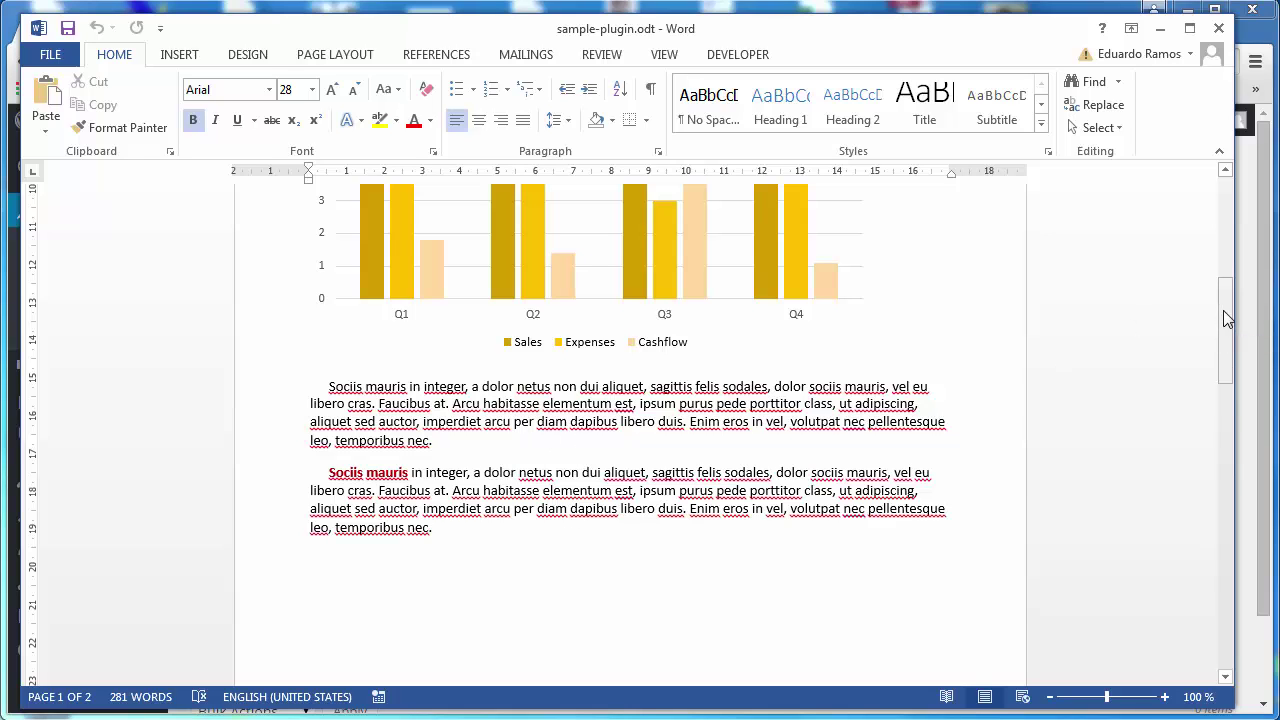
left_click_drag(1222, 316, 1219, 483)
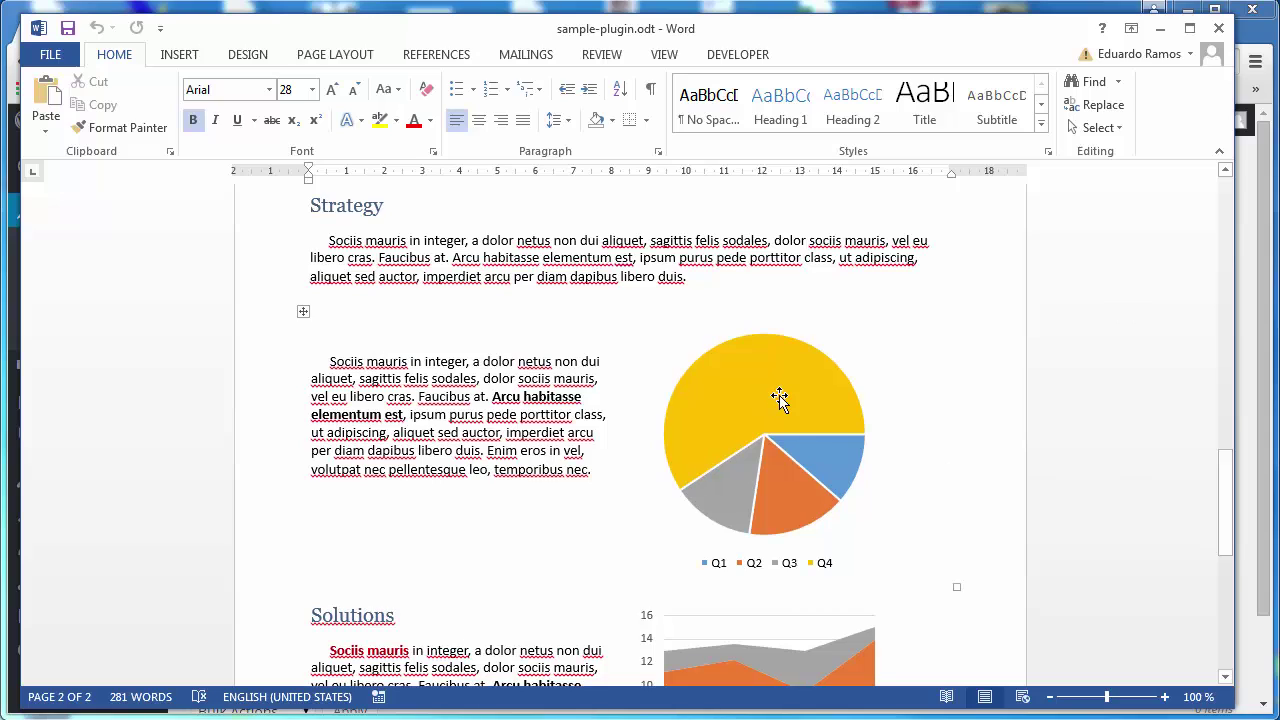
mouse_move(781, 398)
left_click_drag(1226, 462, 1226, 543)
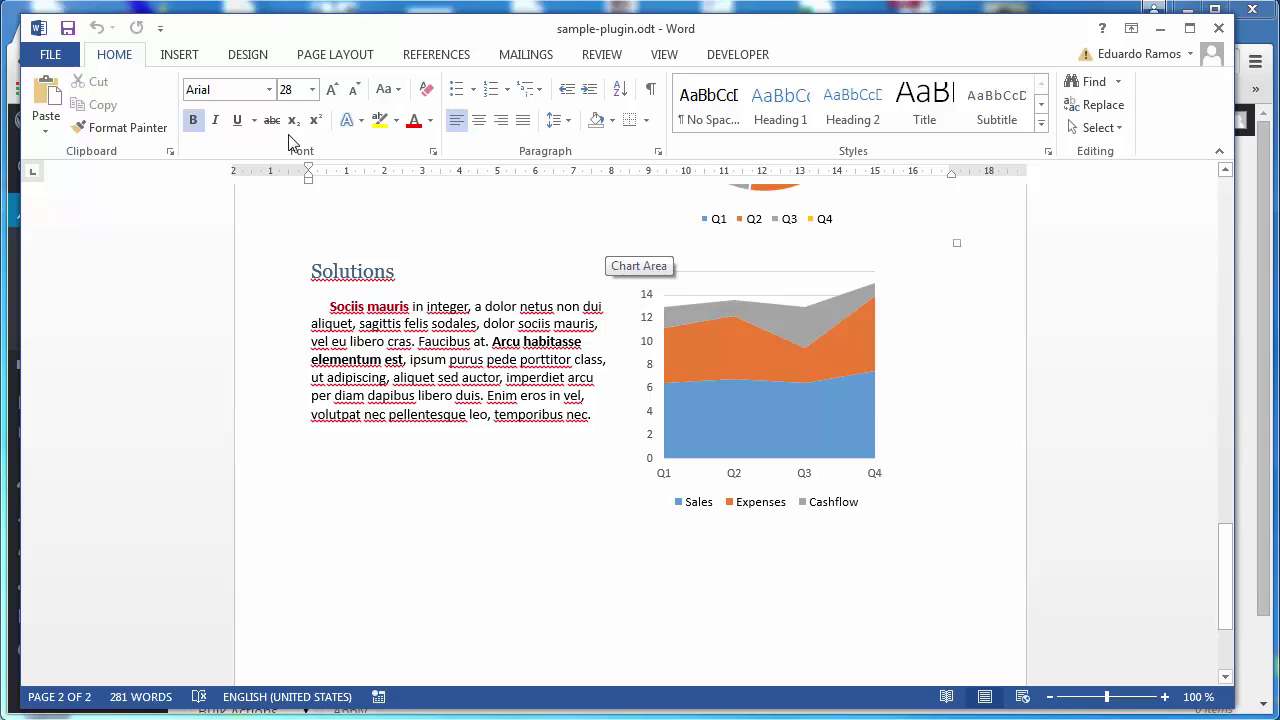
Use Save As to confirm sample-plugin.odt is in the Escritorio folder, then cancel.
left_click(57, 55)
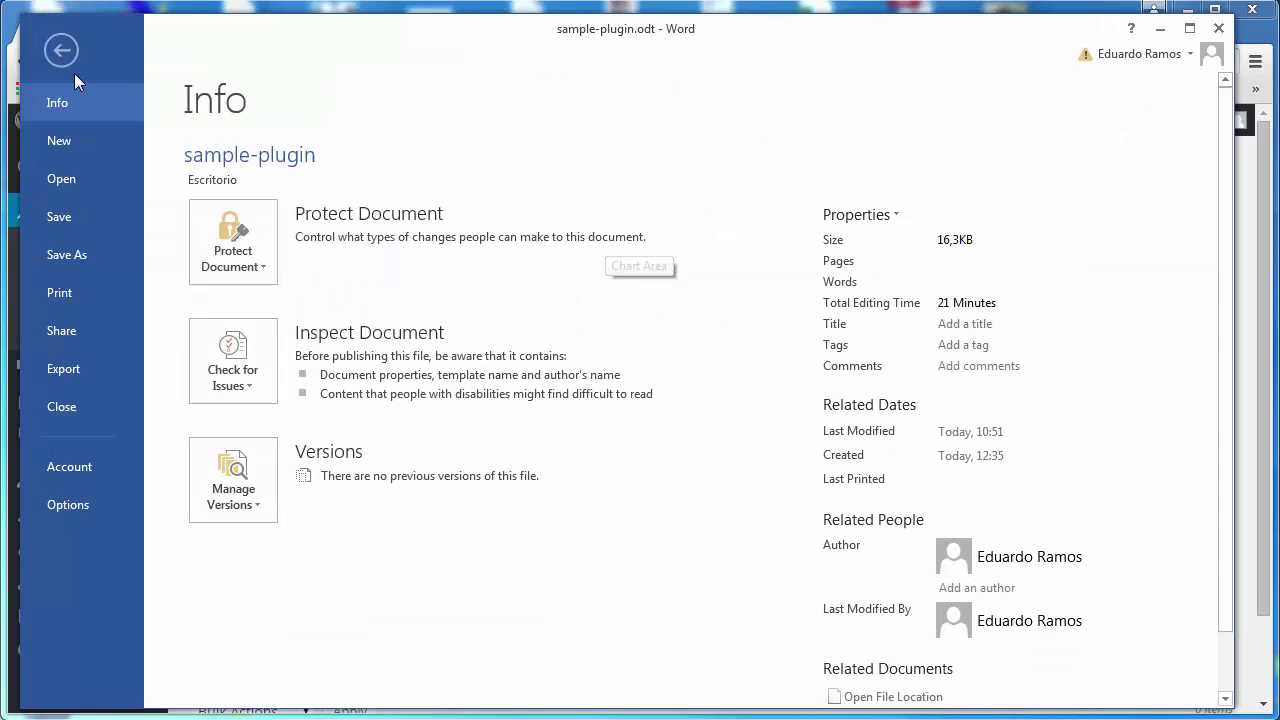
left_click(65, 257)
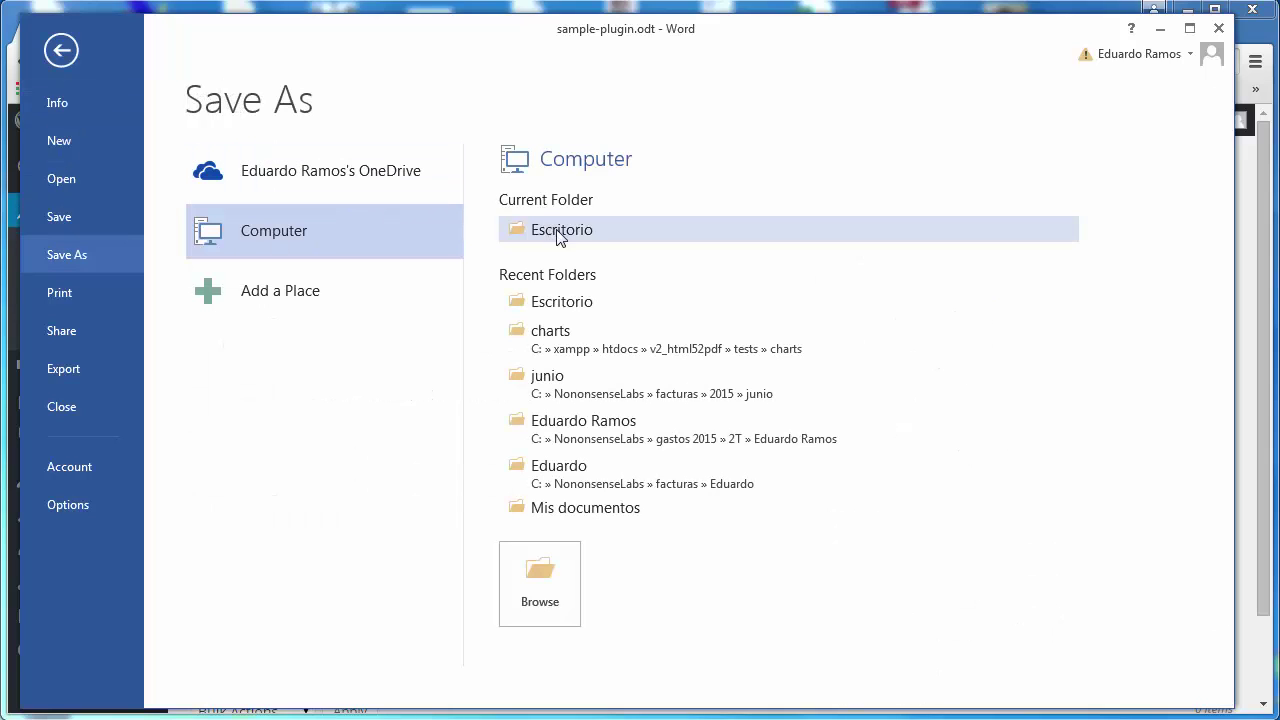
left_click(574, 236)
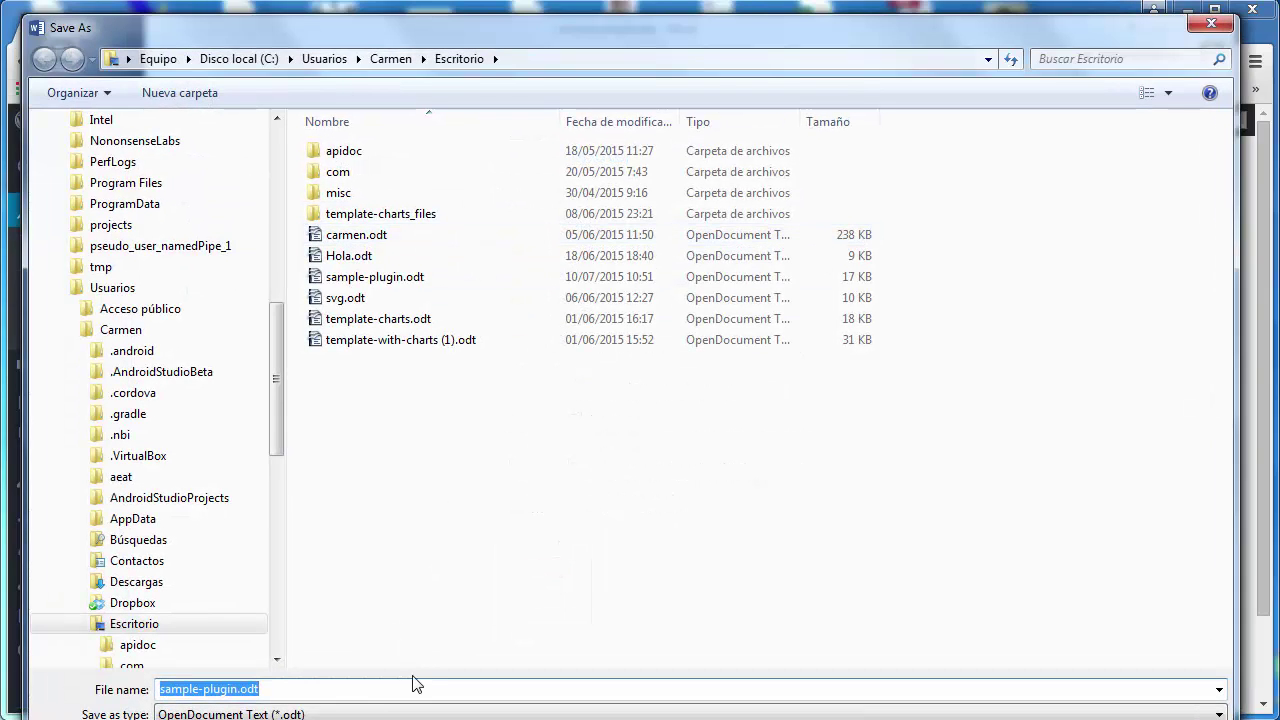
left_click_drag(515, 40, 522, 0)
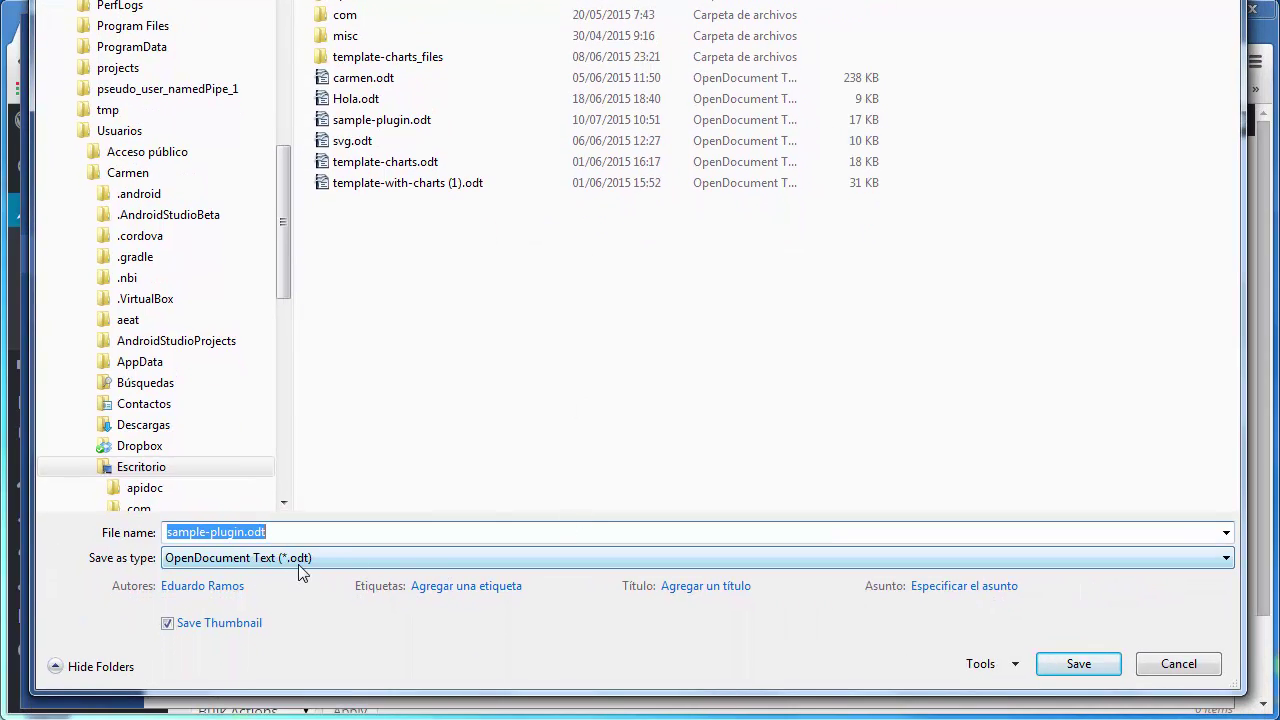
left_click(1180, 666)
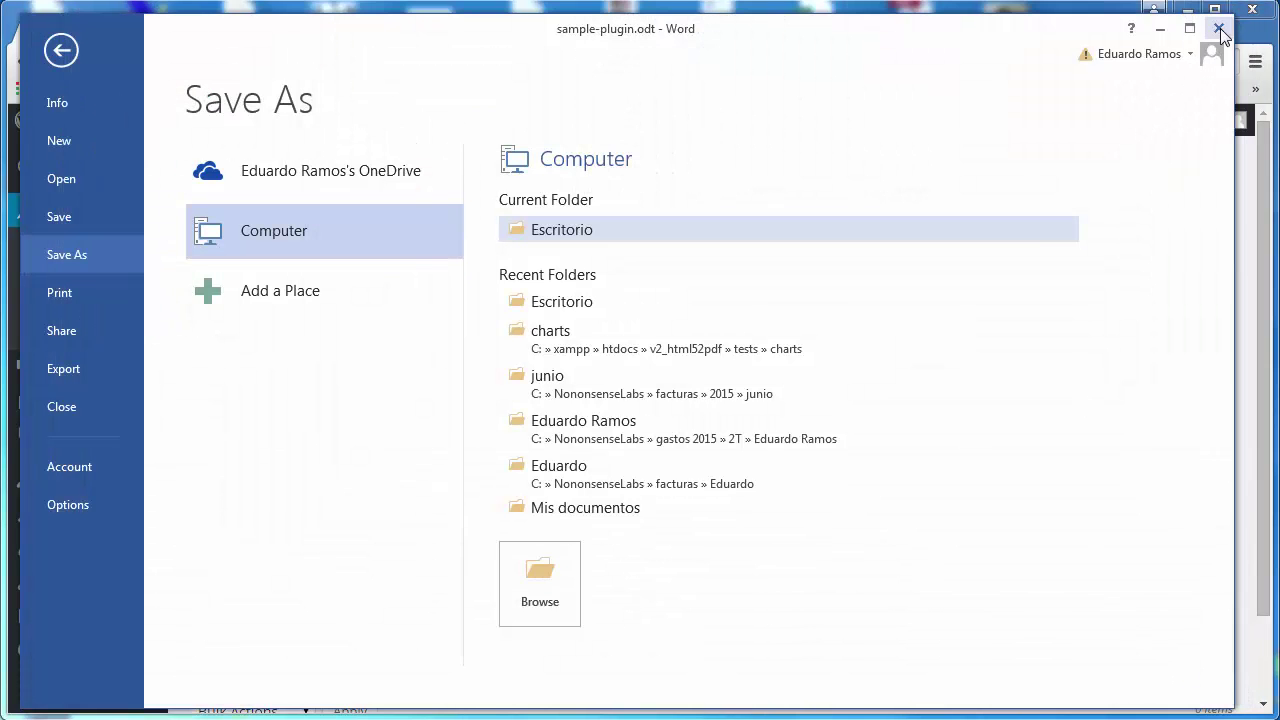
Minimize Word and start a new WordPress post titled 'My sample document'.
left_click(1160, 32)
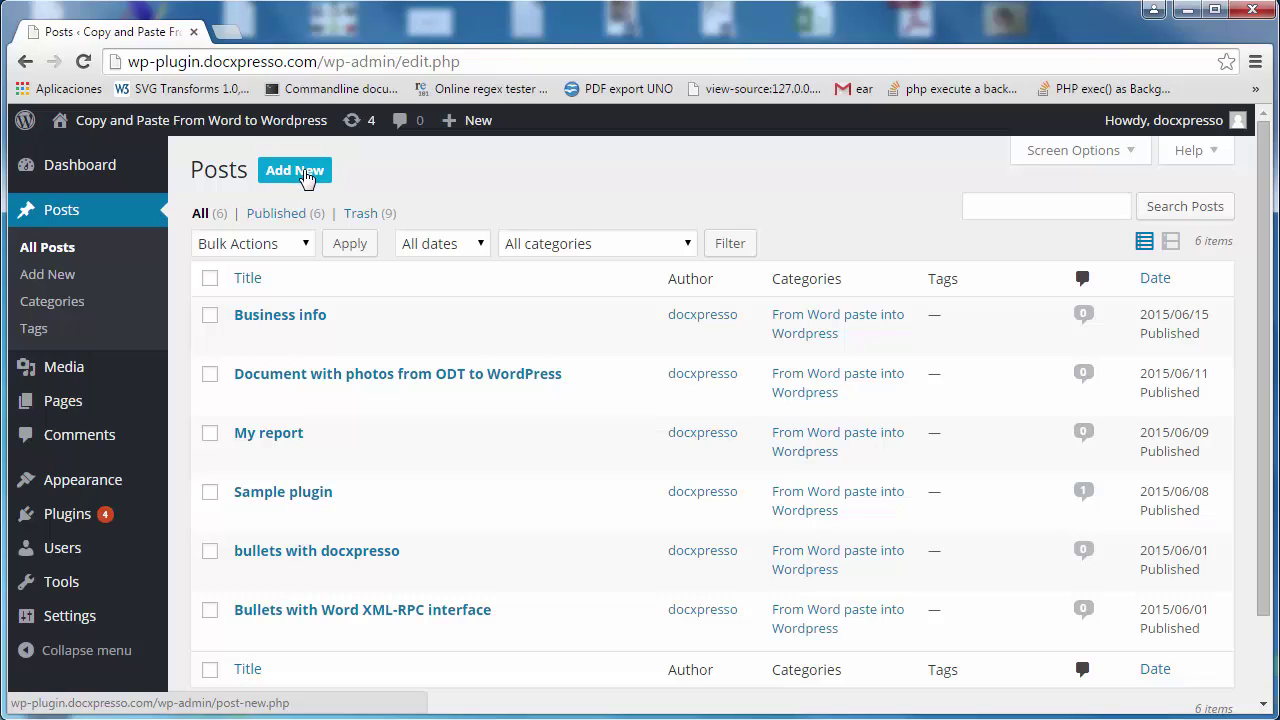
left_click(305, 175)
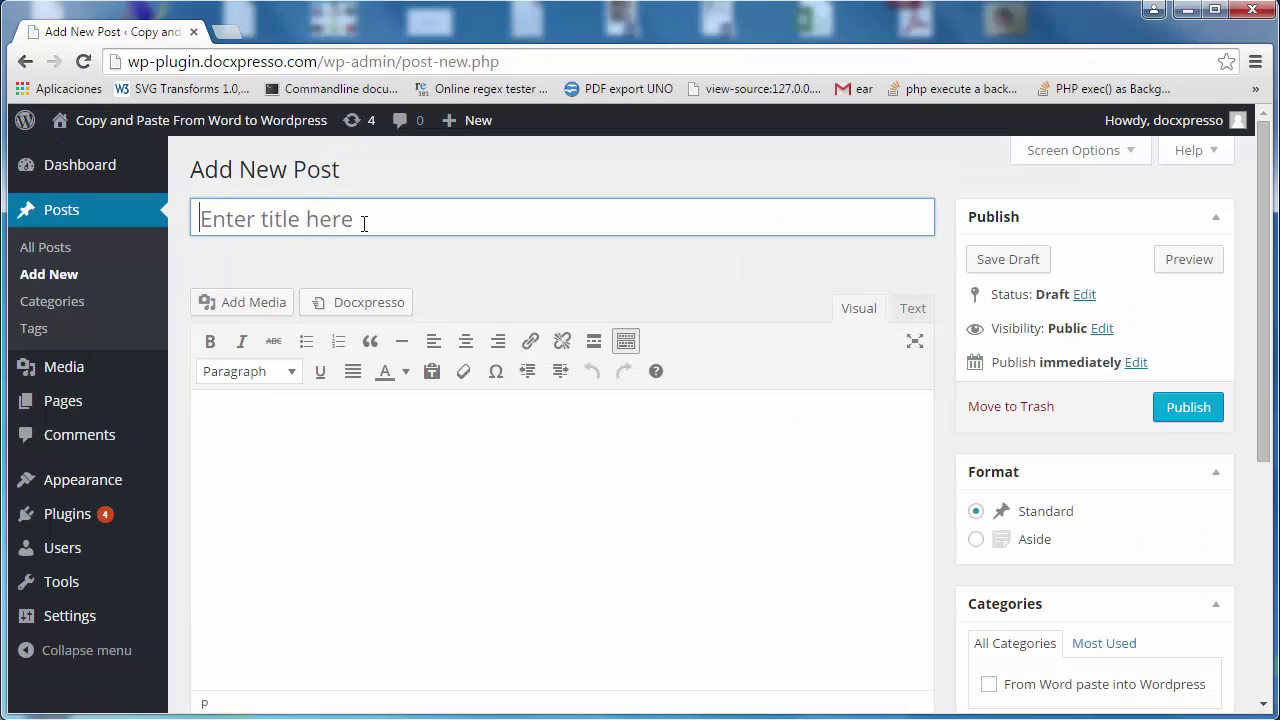
left_click_drag(363, 220, 205, 220)
left_click(201, 220)
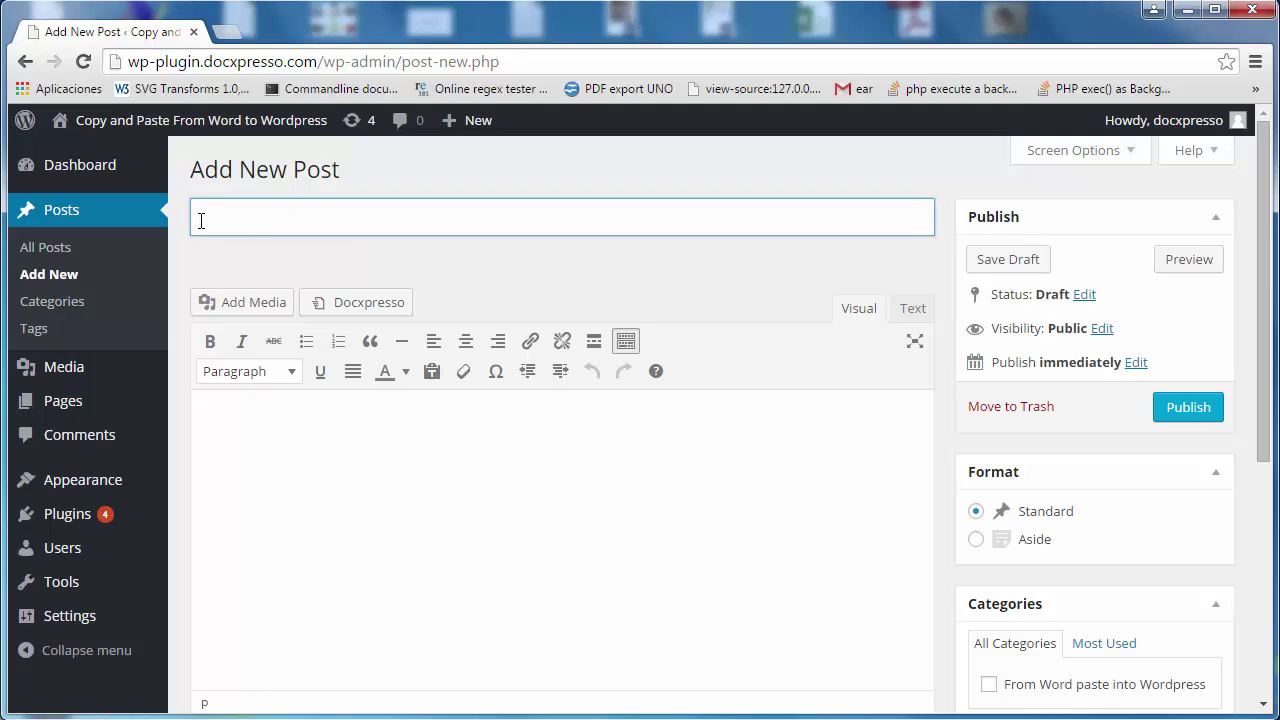
type("My sample ")
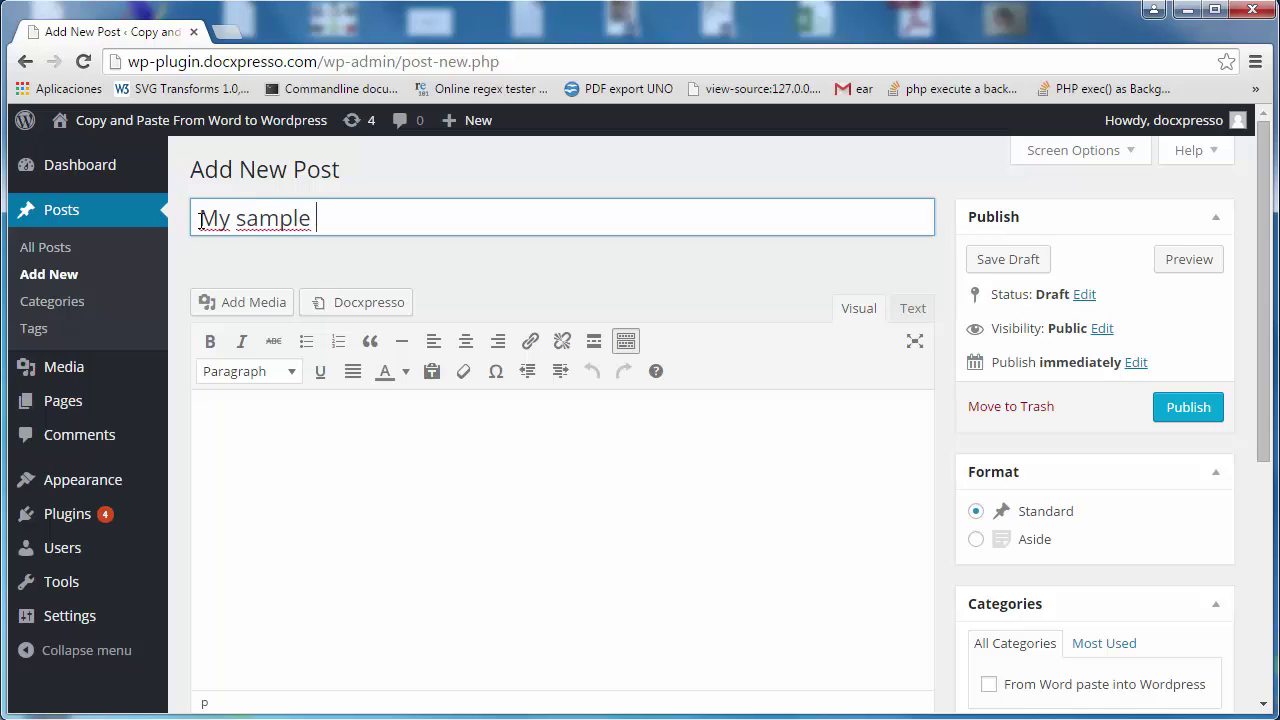
type("document")
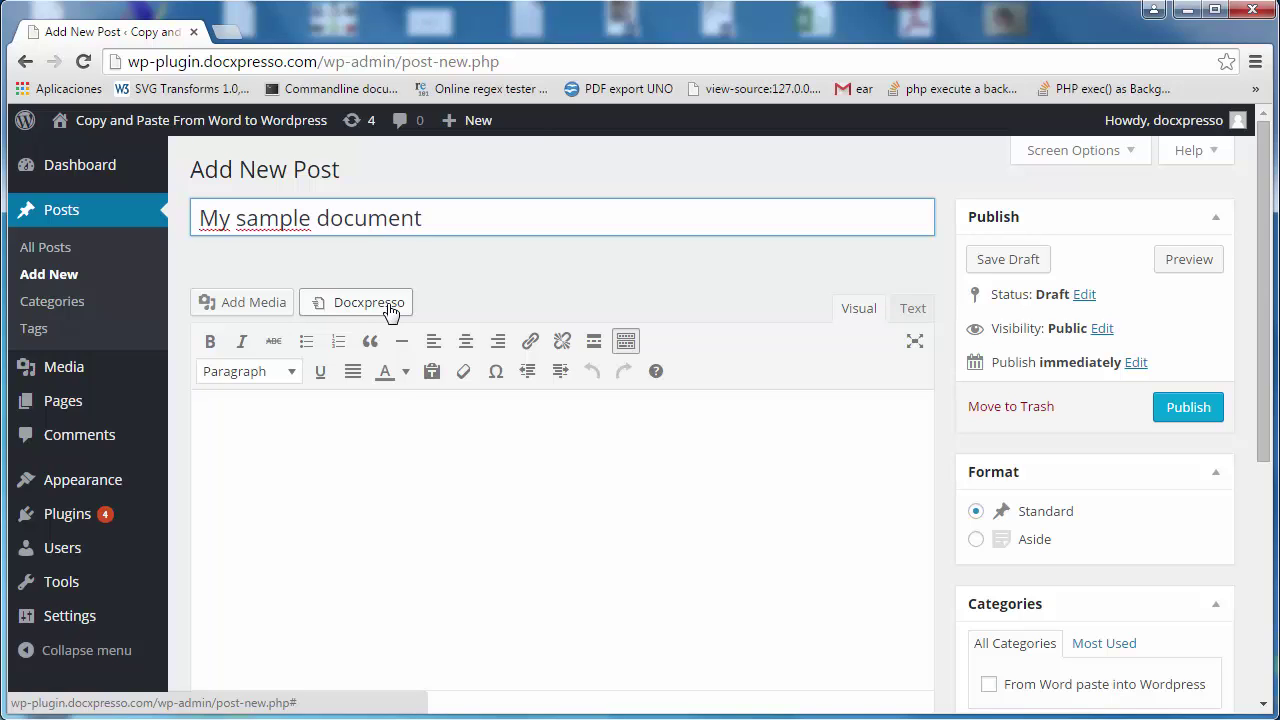
Upload sample-plugin.odt through the Docxpresso button and insert its shortcode into the post body.
left_click(390, 312)
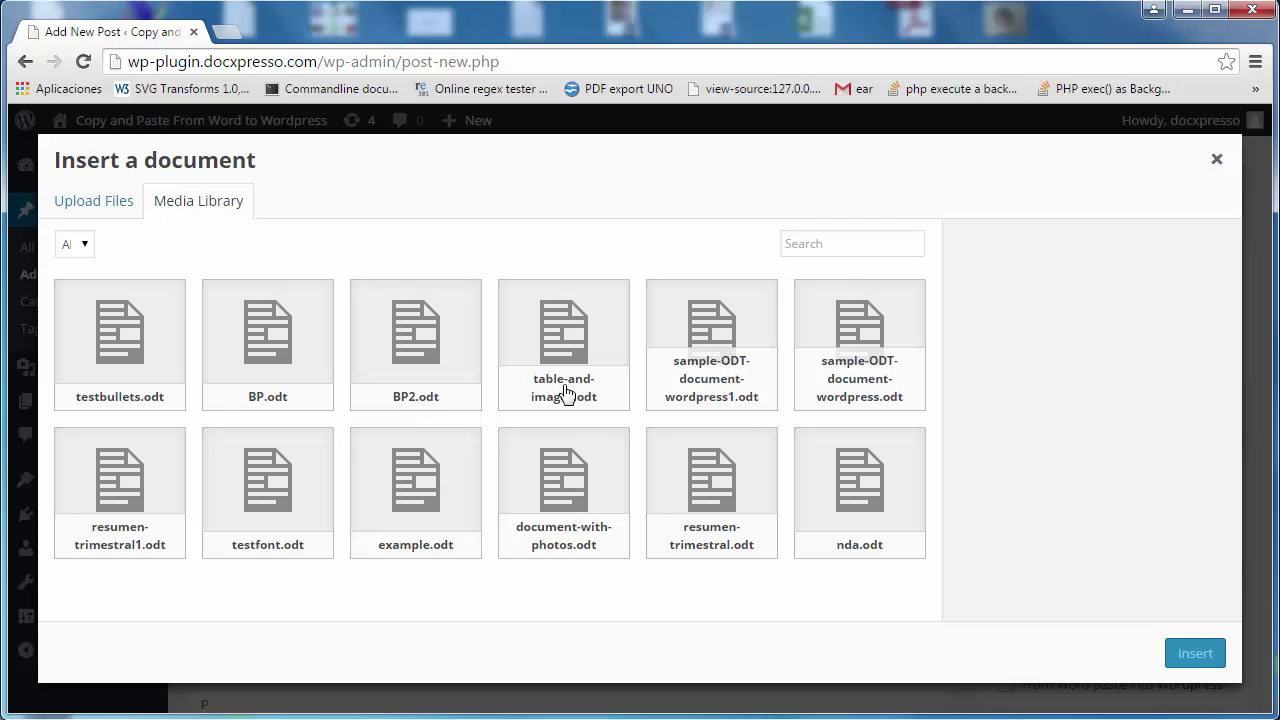
left_click(110, 207)
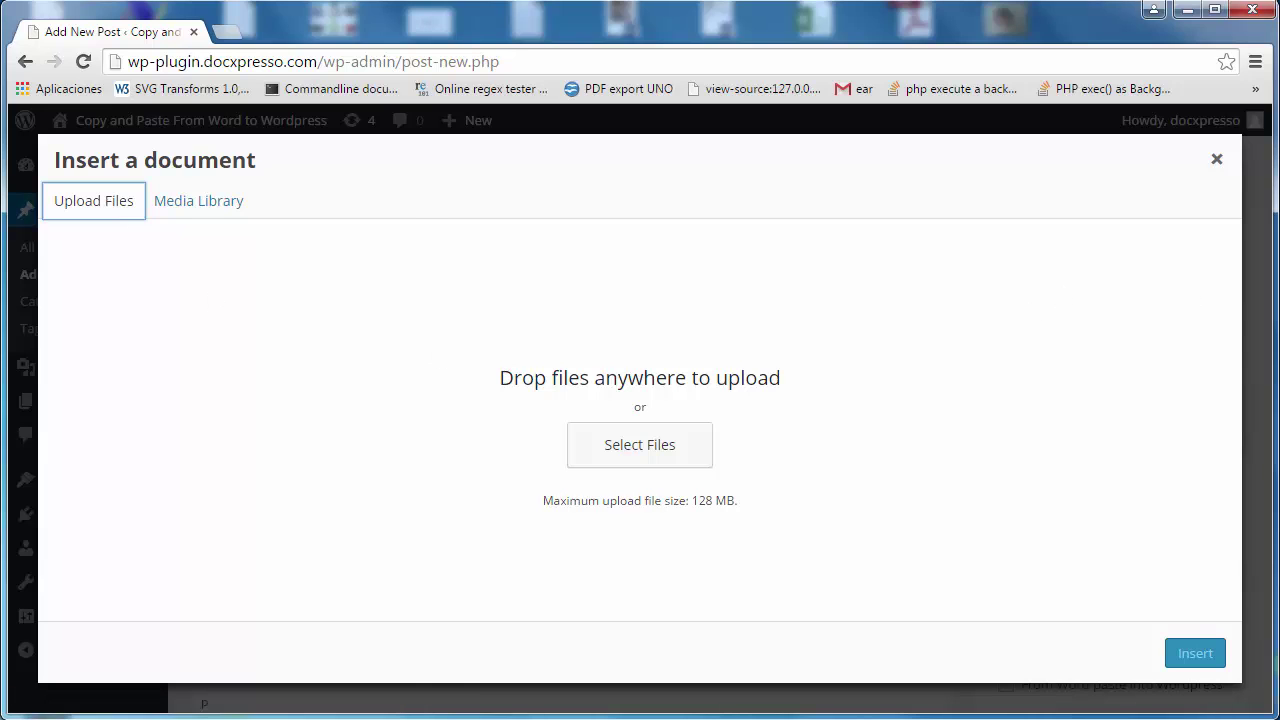
left_click_drag(1279, 296, 654, 407)
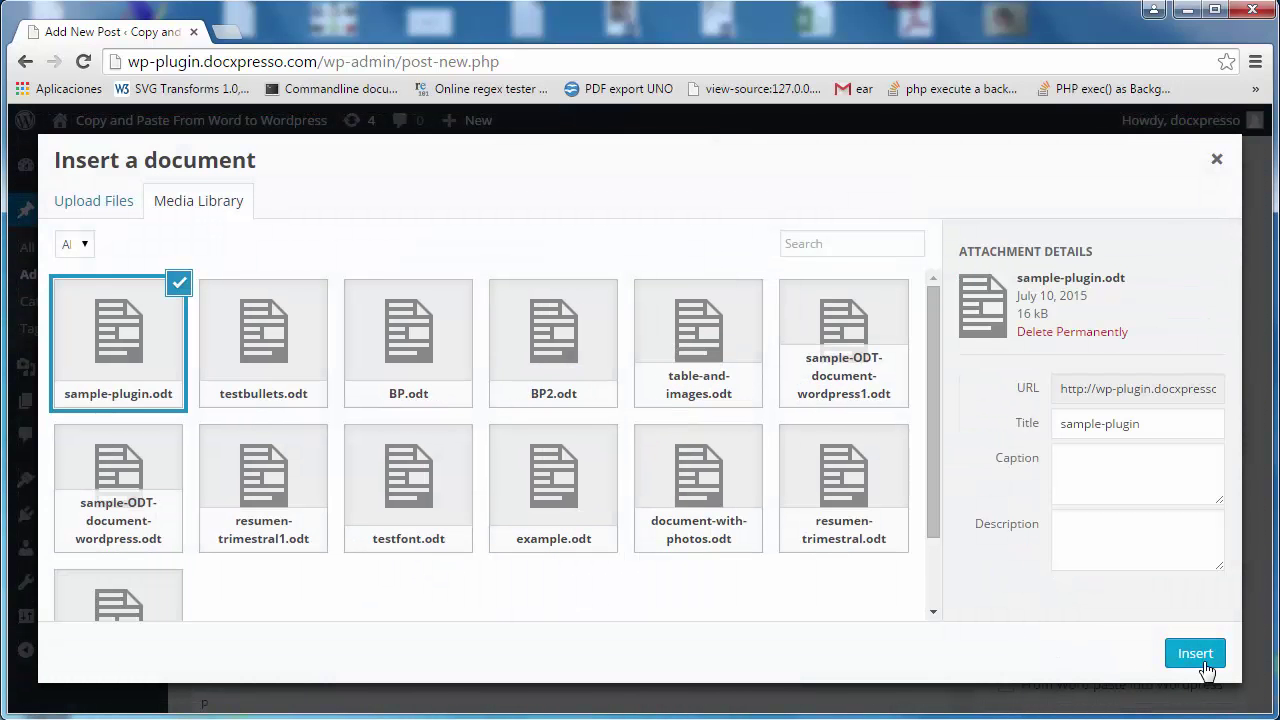
left_click(1211, 661)
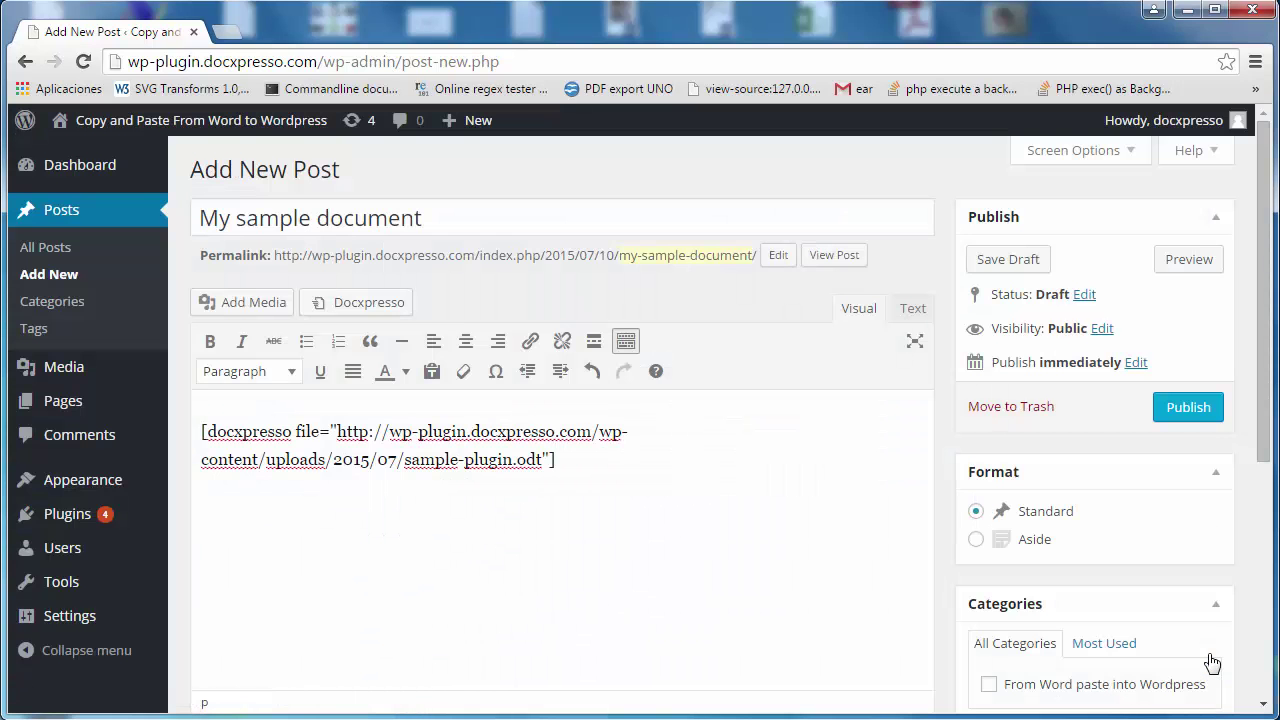
left_click_drag(555, 459, 202, 414)
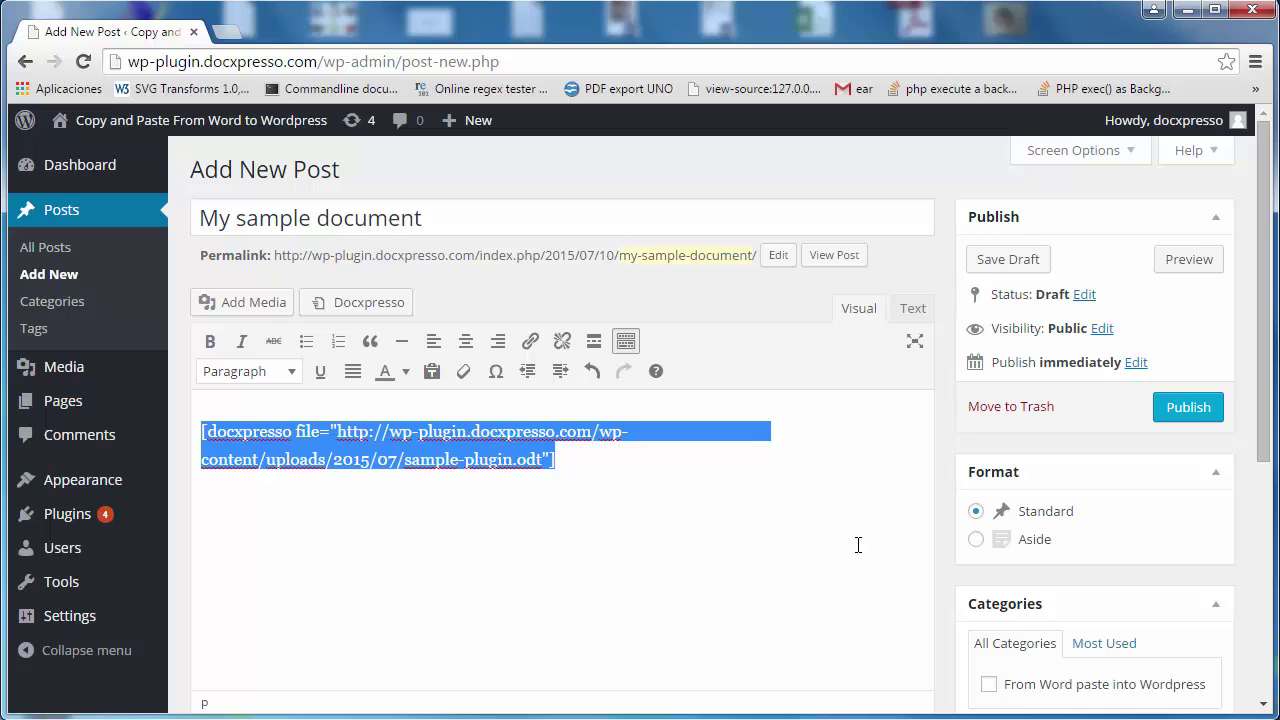
left_click(1204, 271)
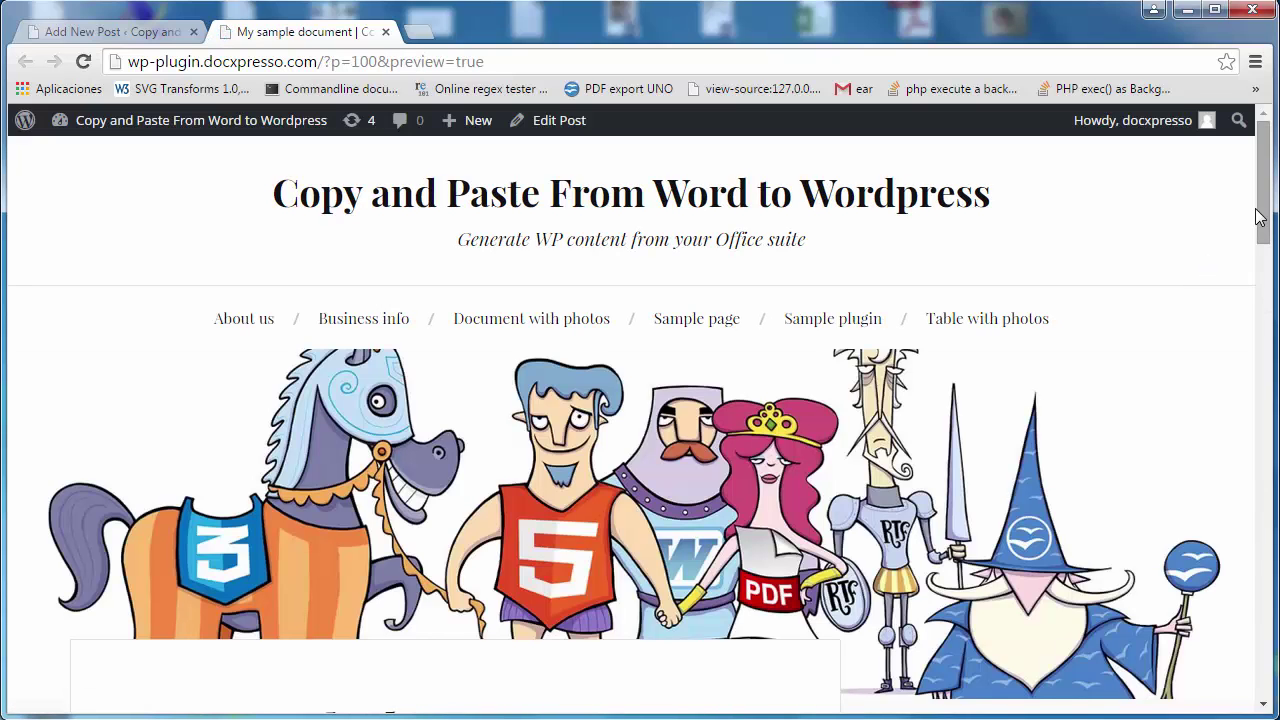
scroll(1268, 230, "down", 2)
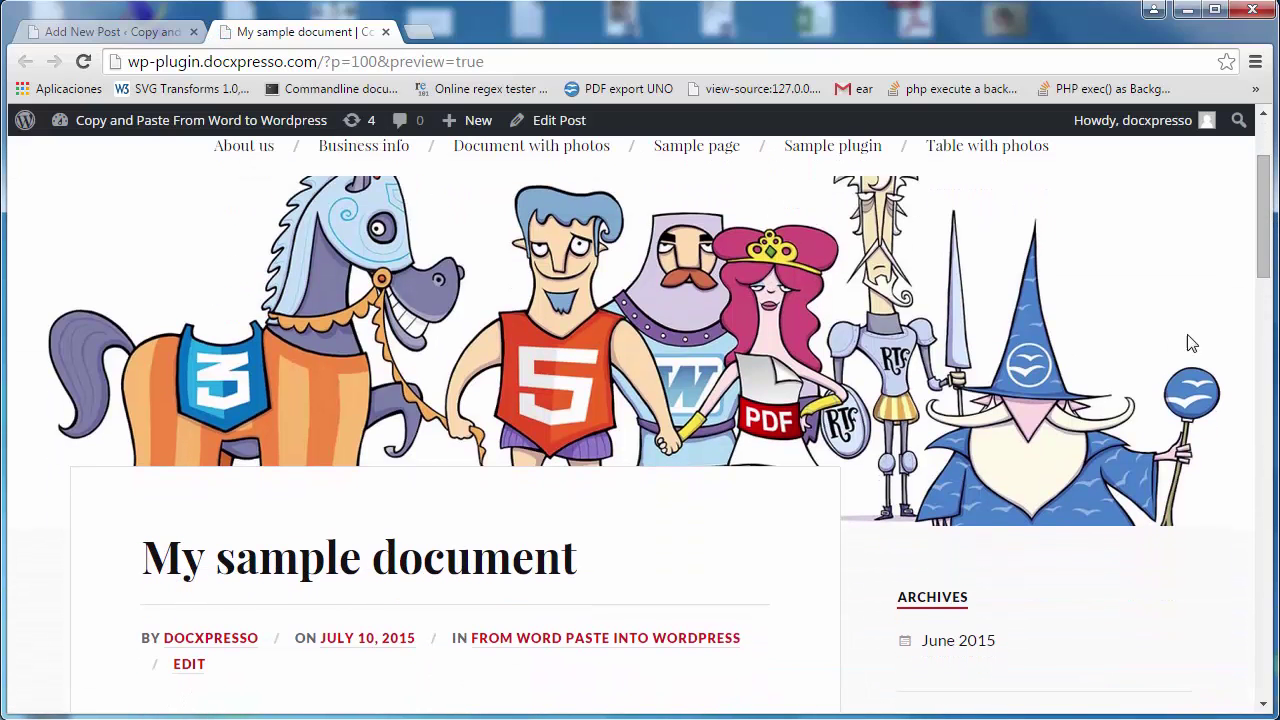
left_click_drag(1266, 262, 1264, 322)
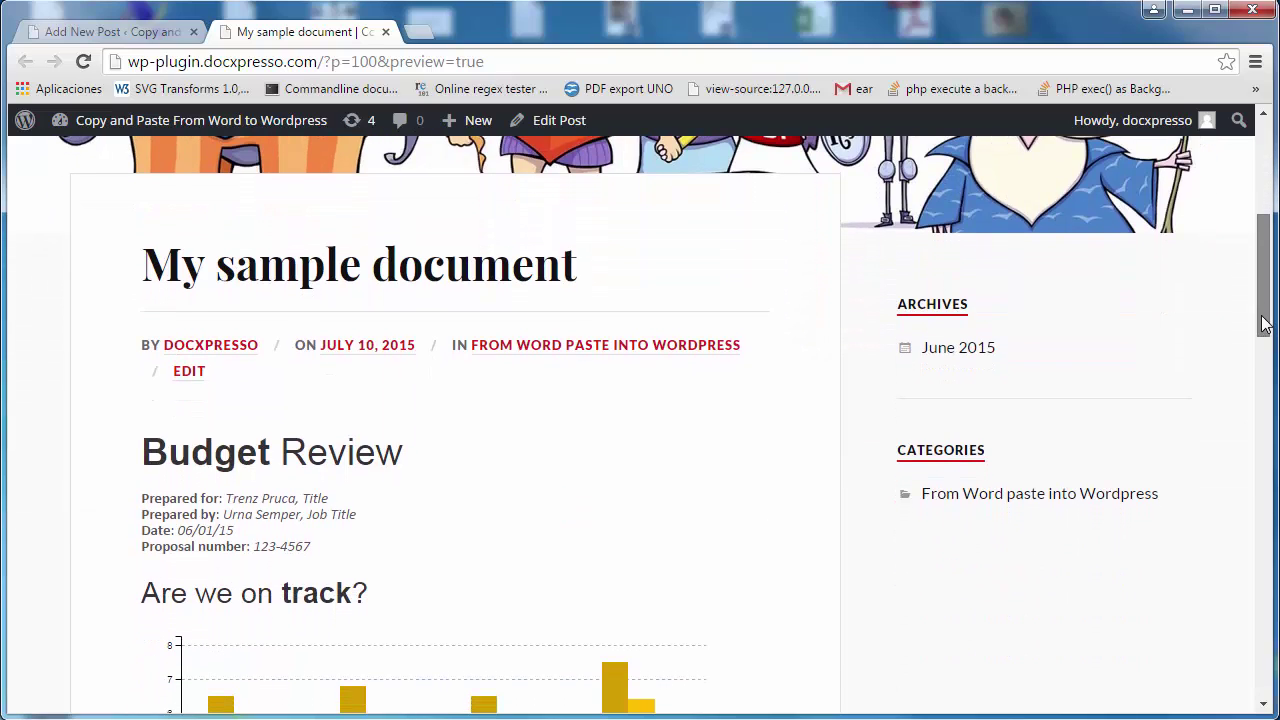
left_click_drag(1264, 322, 1265, 325)
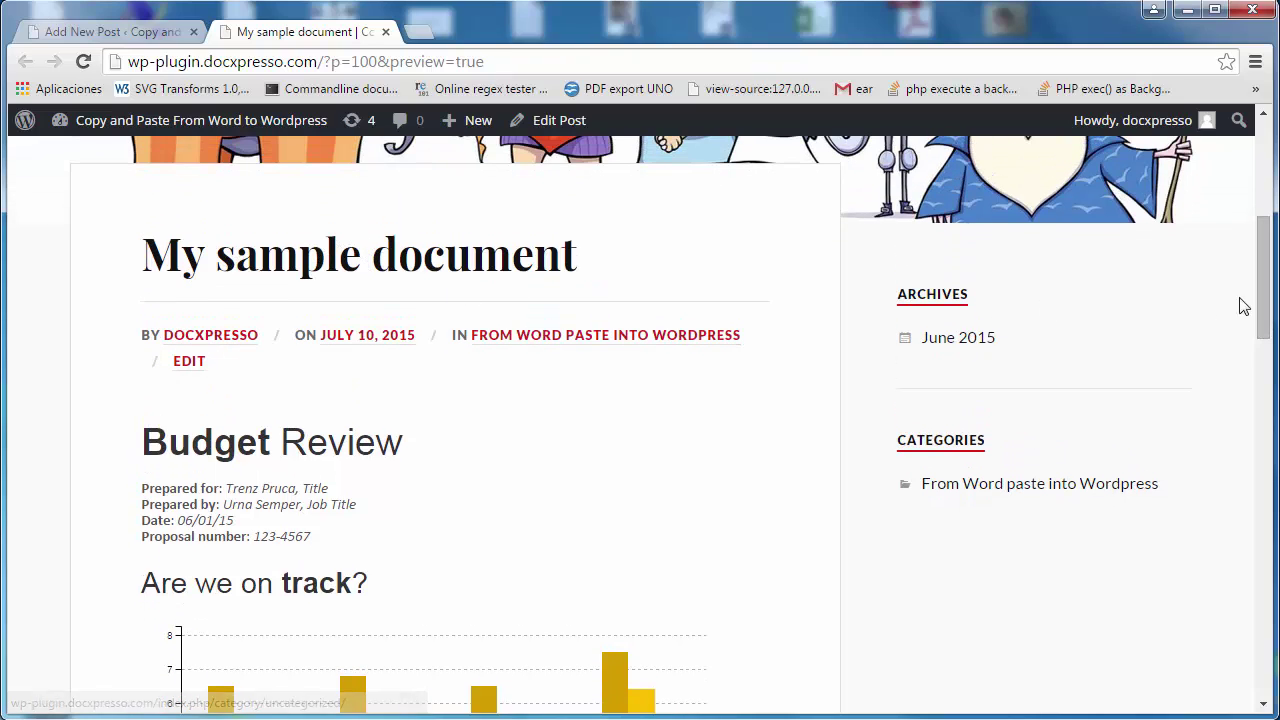
left_click_drag(1257, 300, 1259, 359)
mouse_move(512, 571)
mouse_move(670, 385)
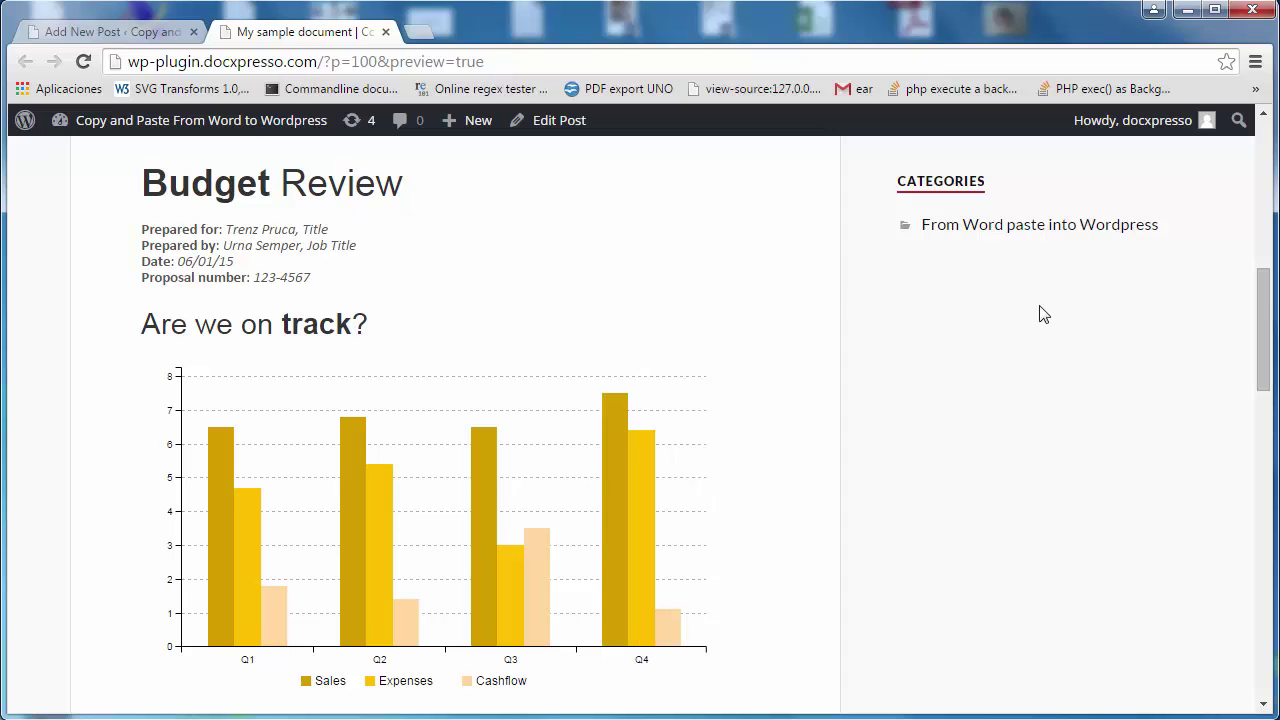
mouse_move(1265, 350)
left_mouse_down()
mouse_move(1263, 590)
mouse_move(1246, 351)
left_mouse_up()
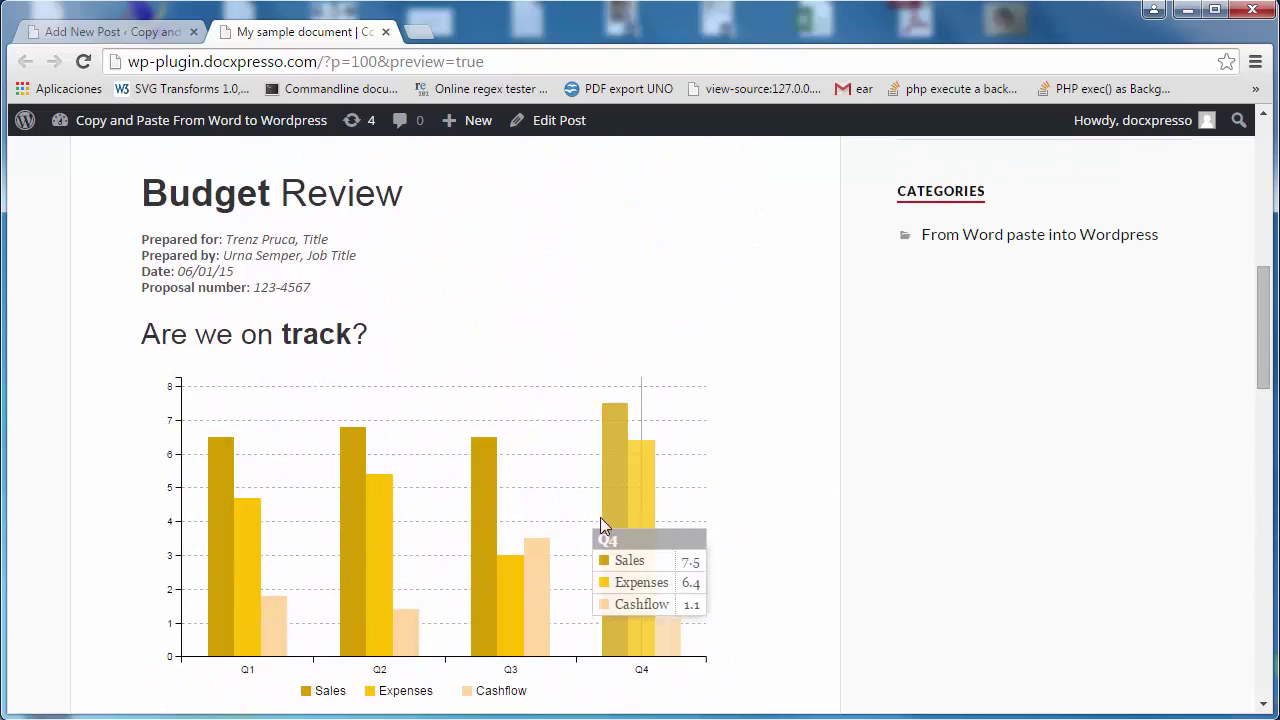
mouse_move(499, 540)
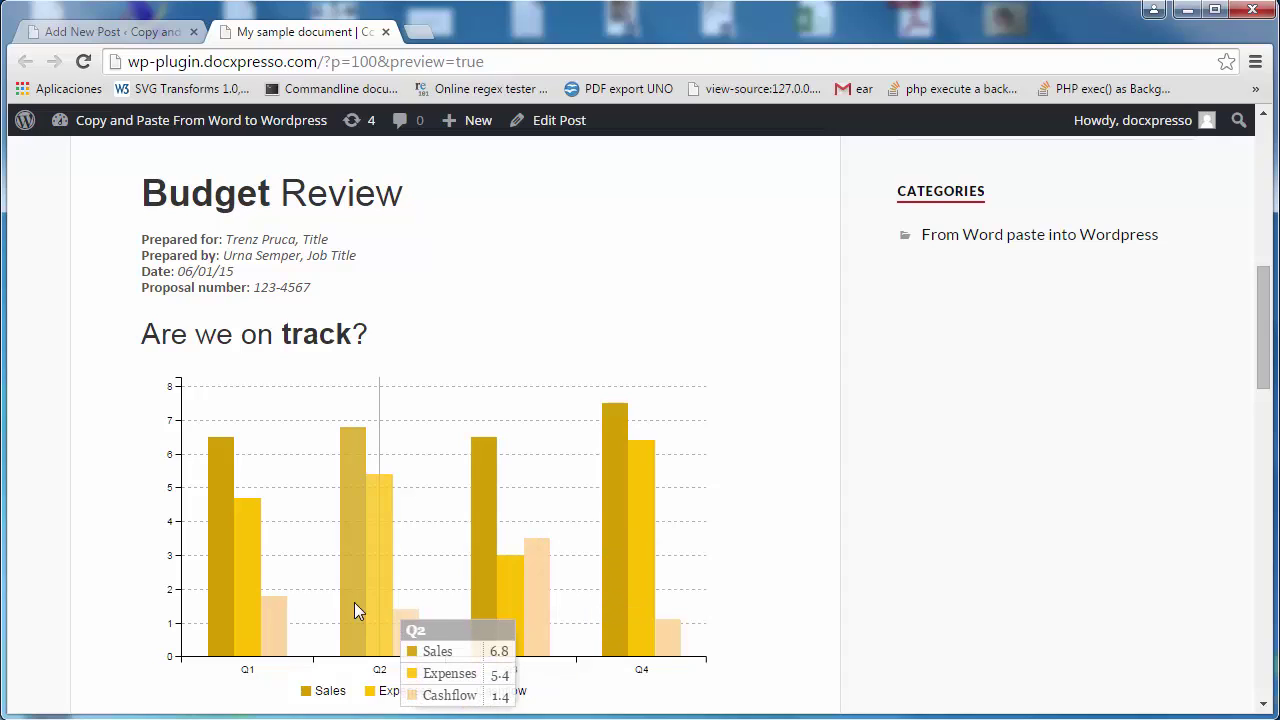
mouse_move(243, 599)
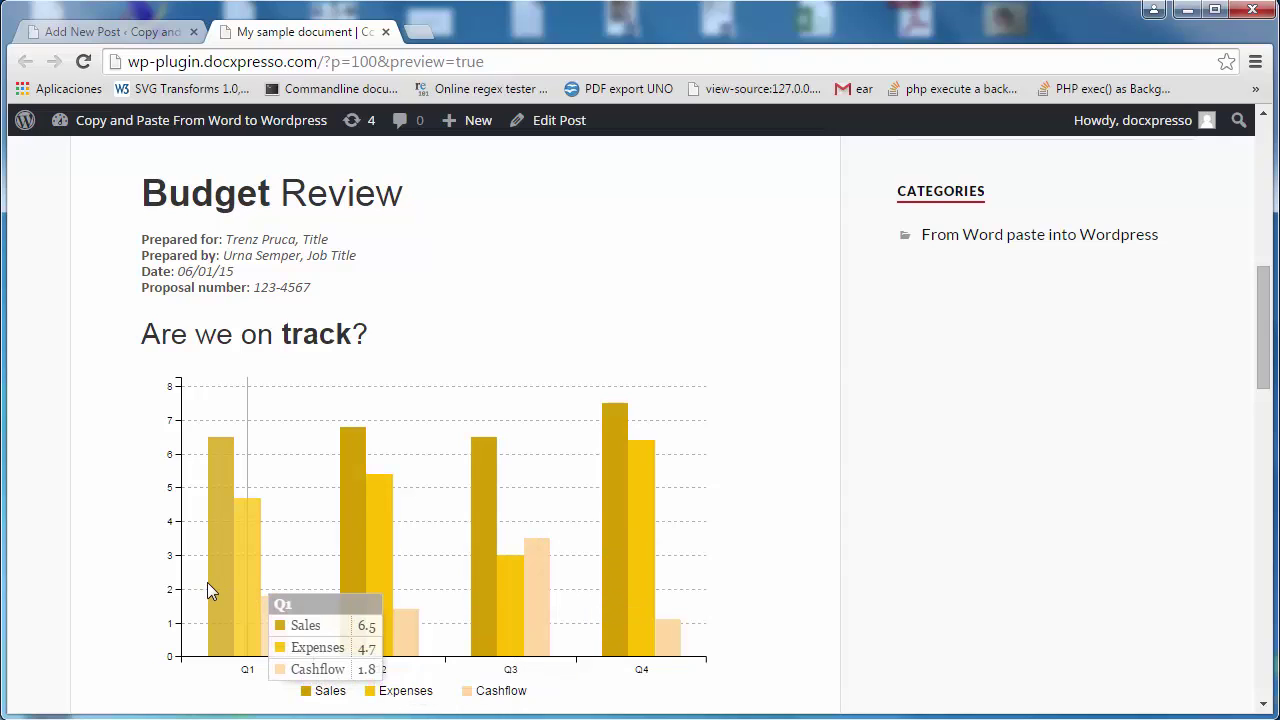
scroll(283, 560, "down", 9)
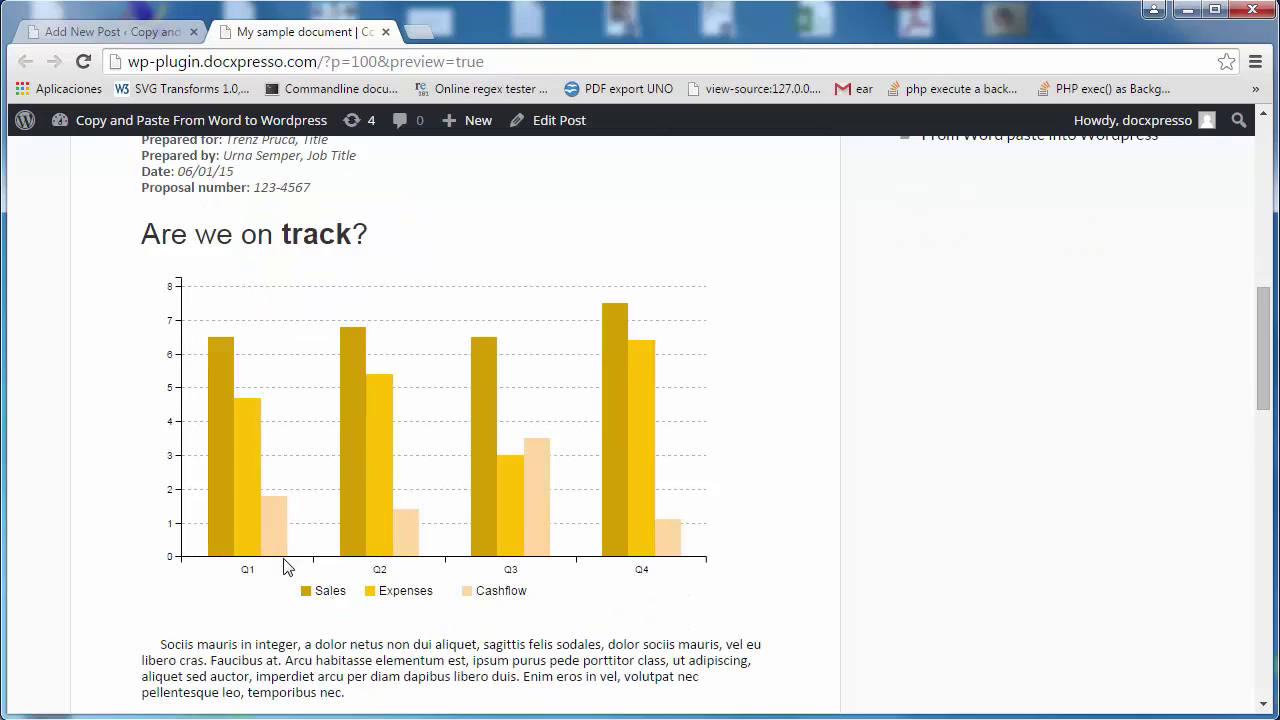
scroll(285, 559, "down", 2)
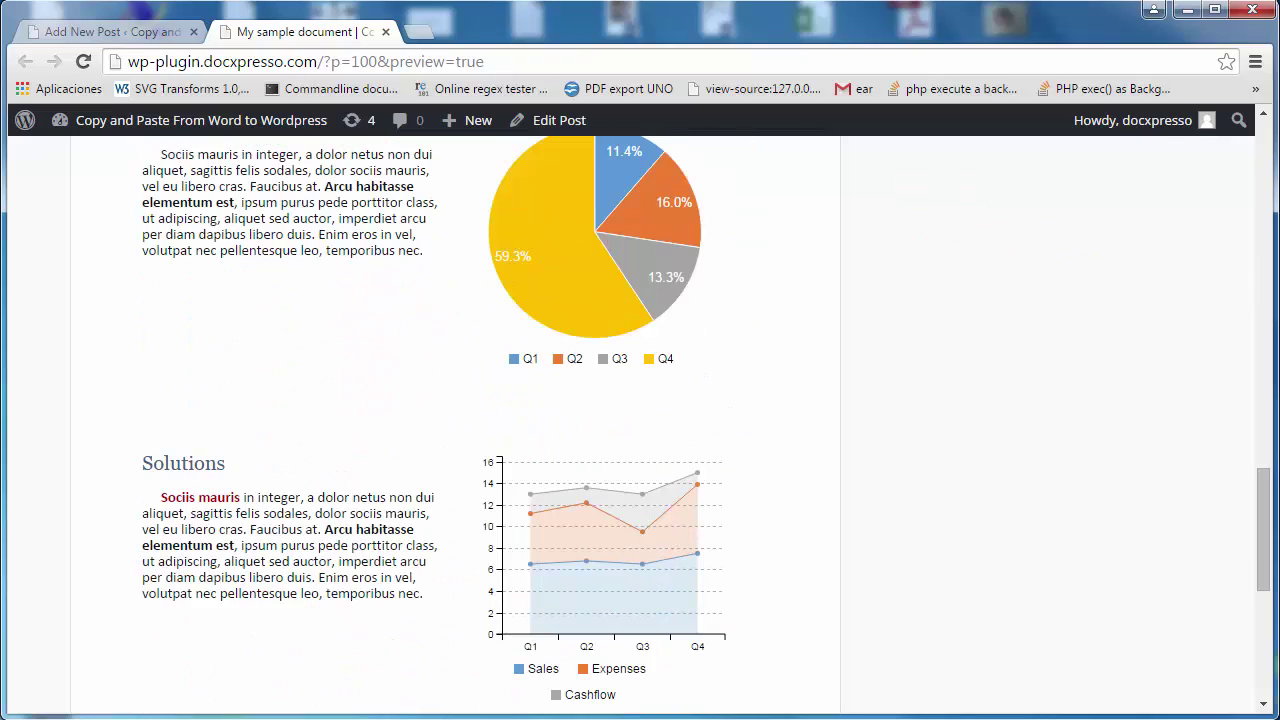
key("alt+Tab")
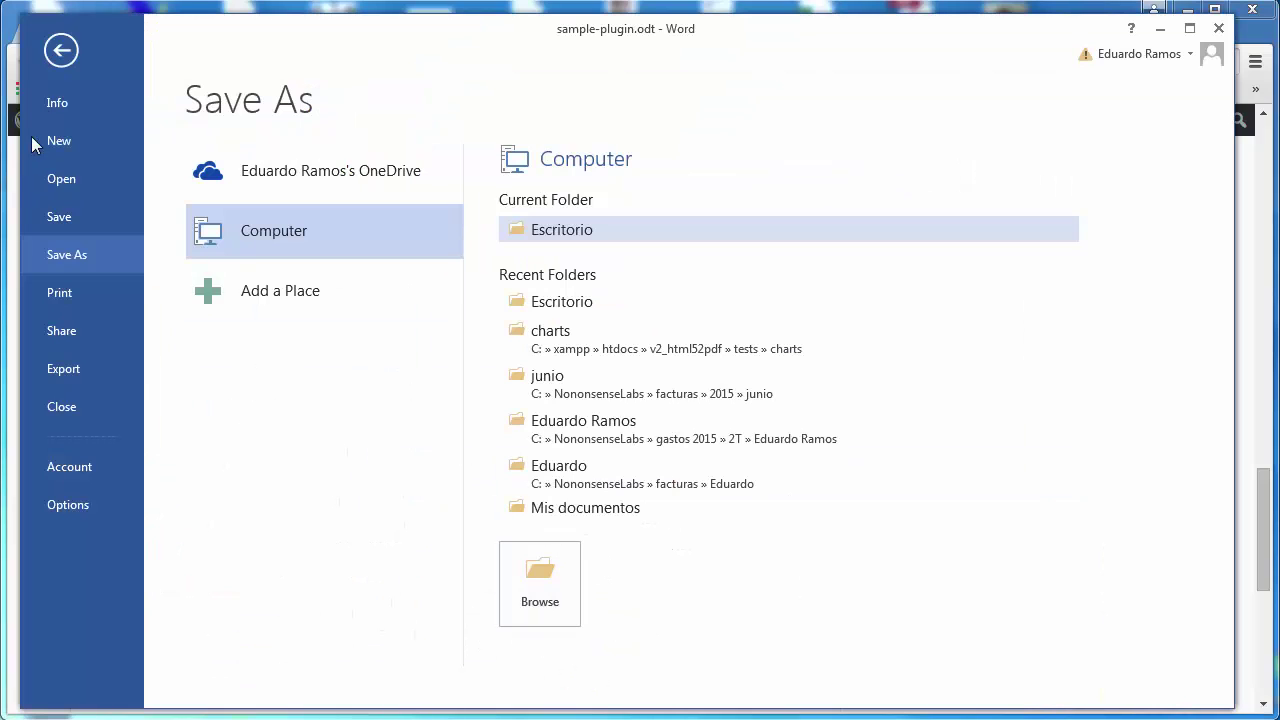
left_click(72, 49)
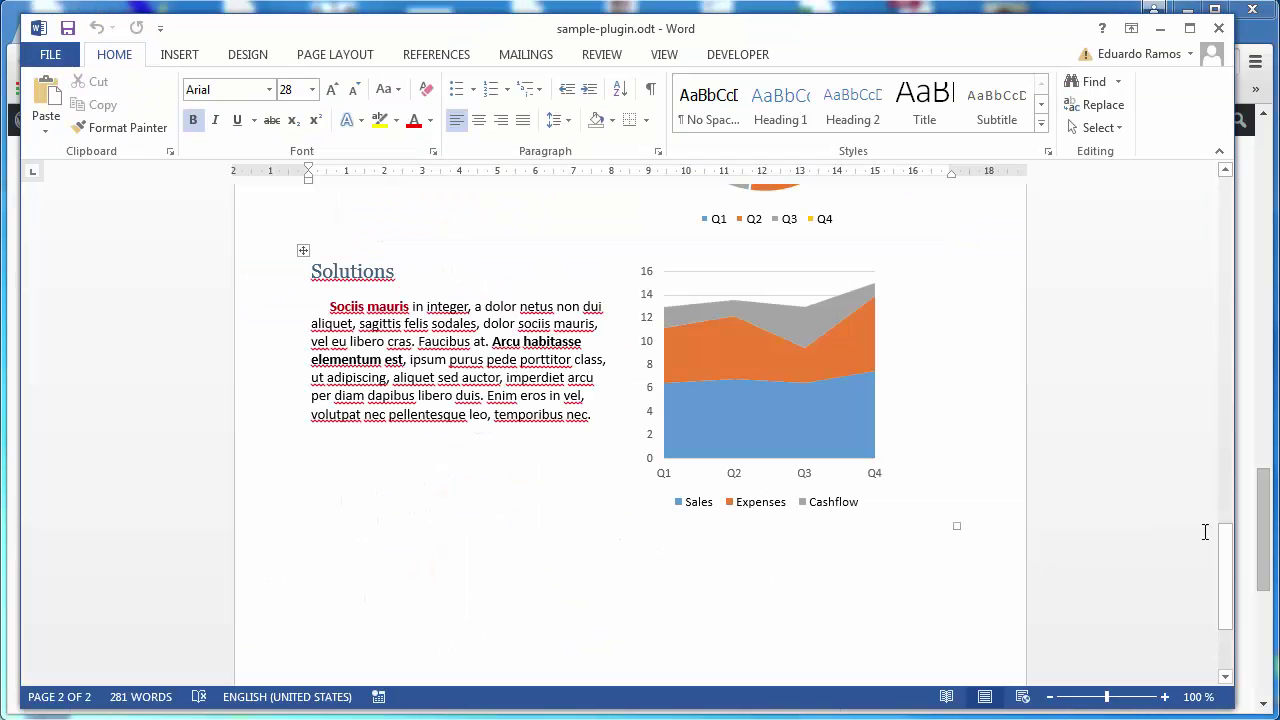
left_click_drag(1224, 550, 1236, 215)
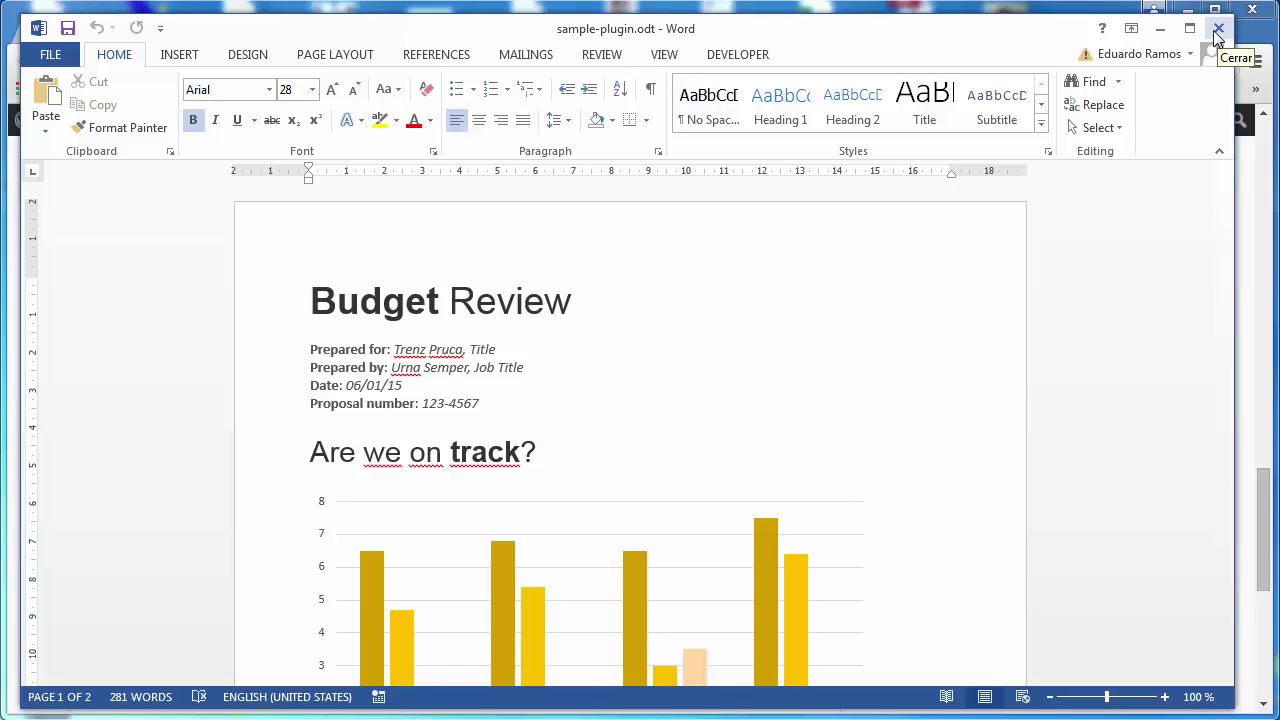
left_click(1160, 28)
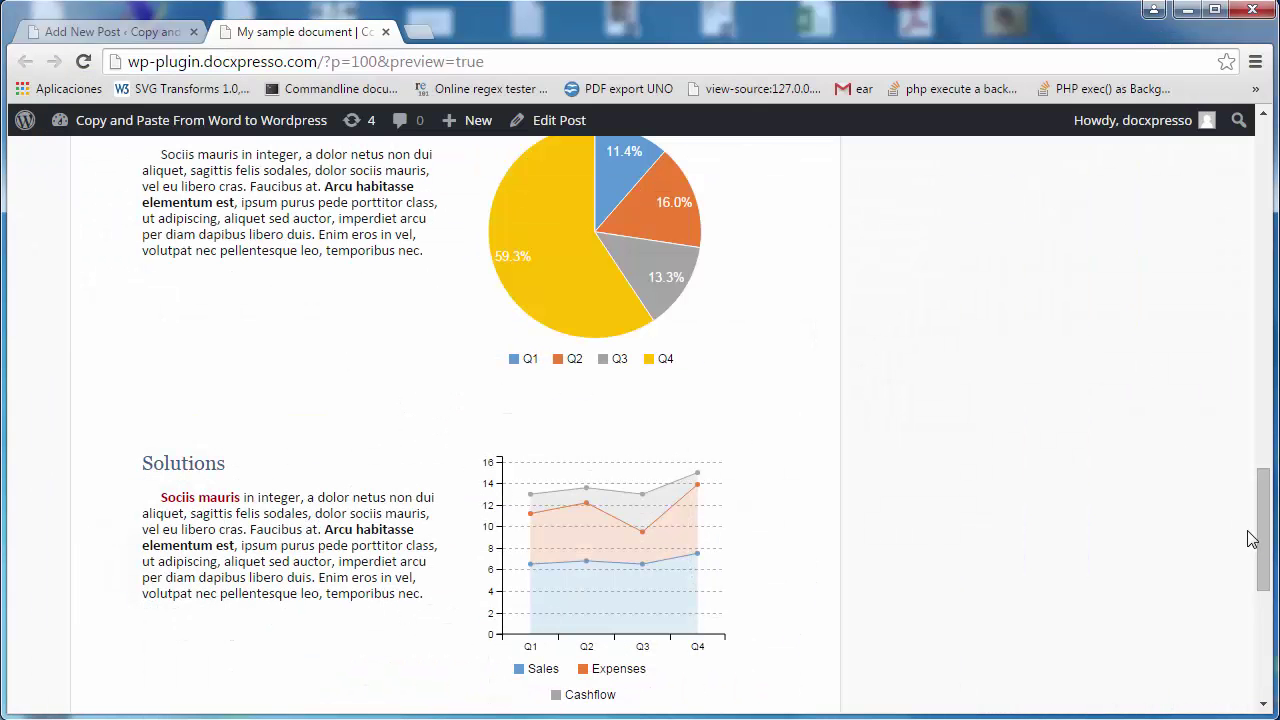
Close the preview and add a bold 'Some random text.' paragraph above the docxpresso shortcode.
left_click_drag(1260, 543, 1248, 197)
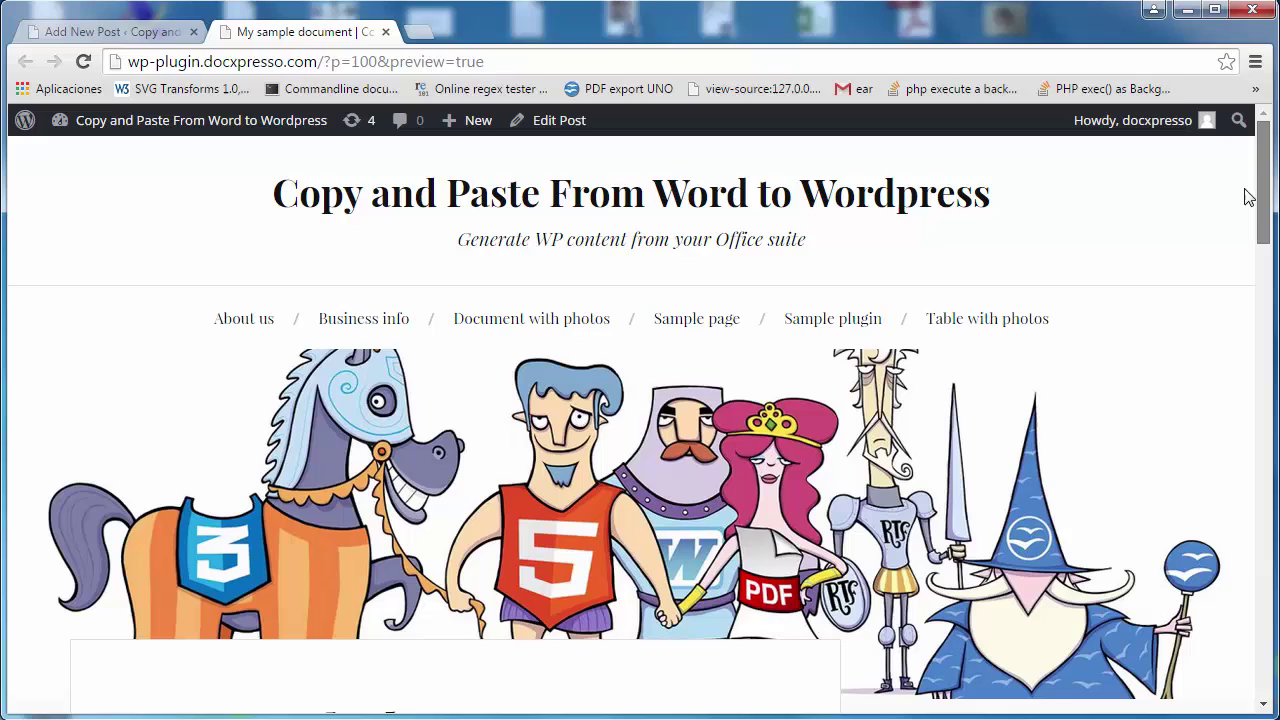
left_click(386, 33)
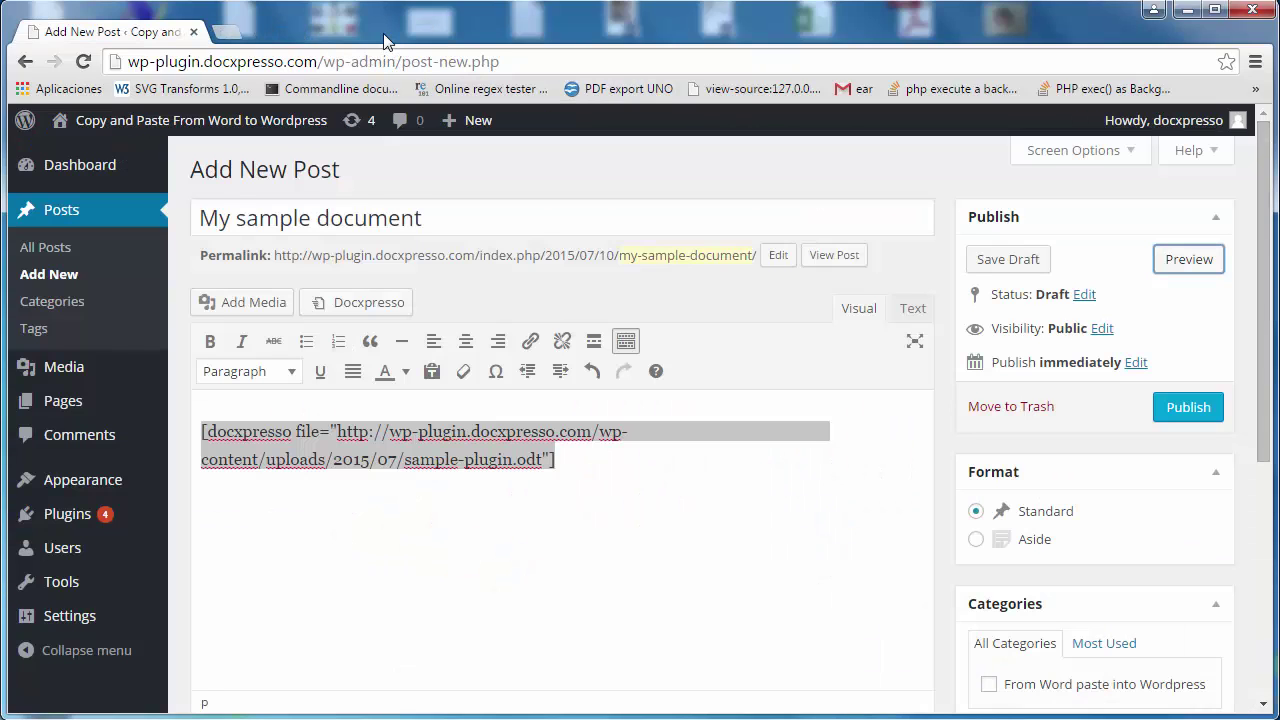
left_click(200, 411)
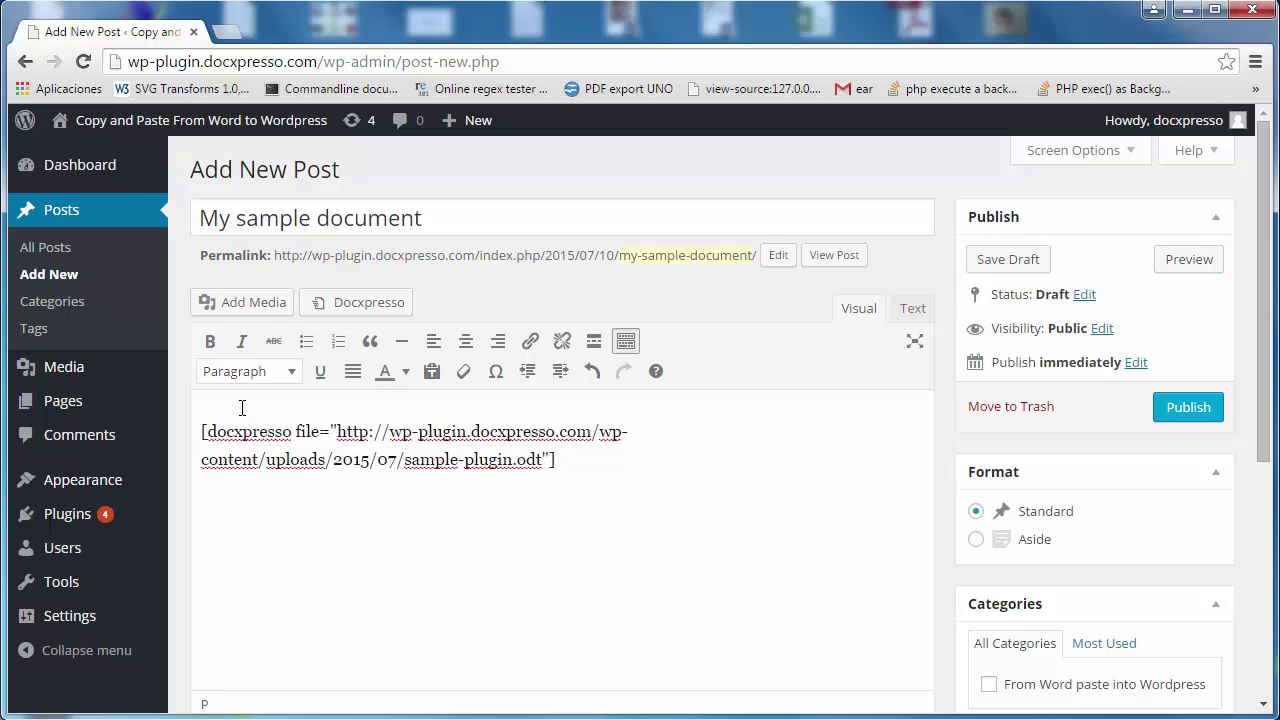
key("Return")
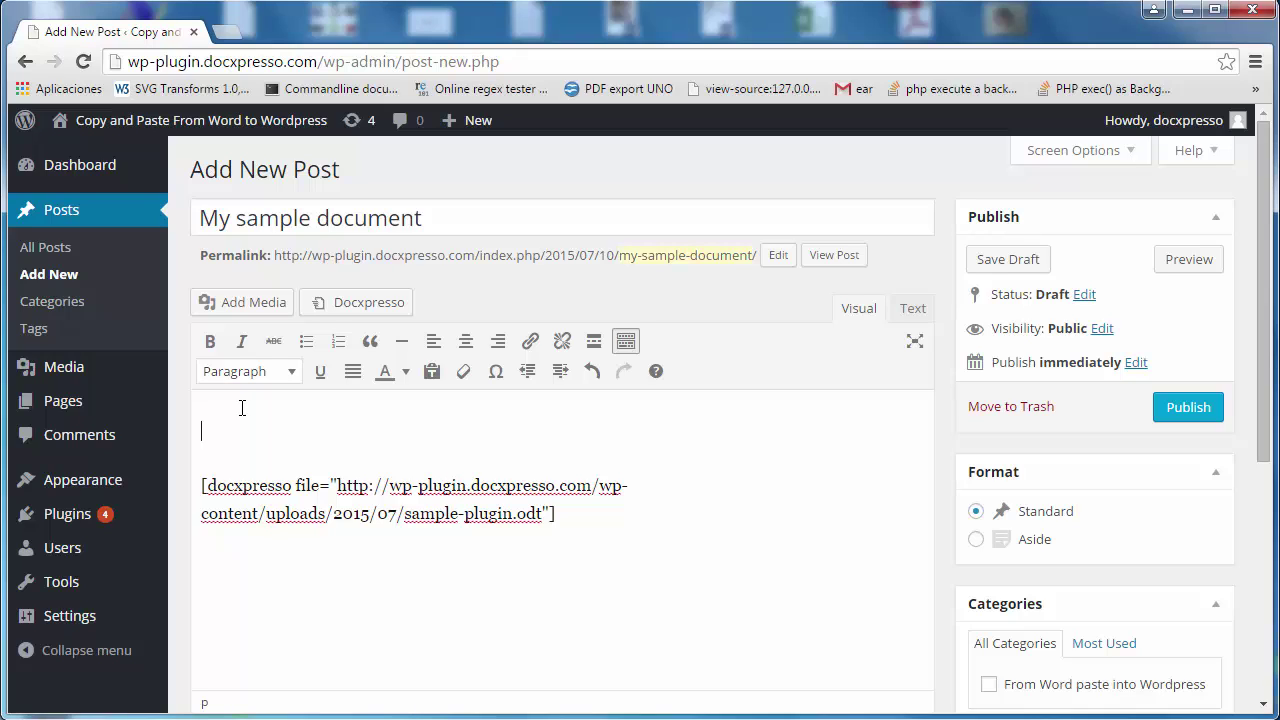
type("Some random tex")
type("t.")
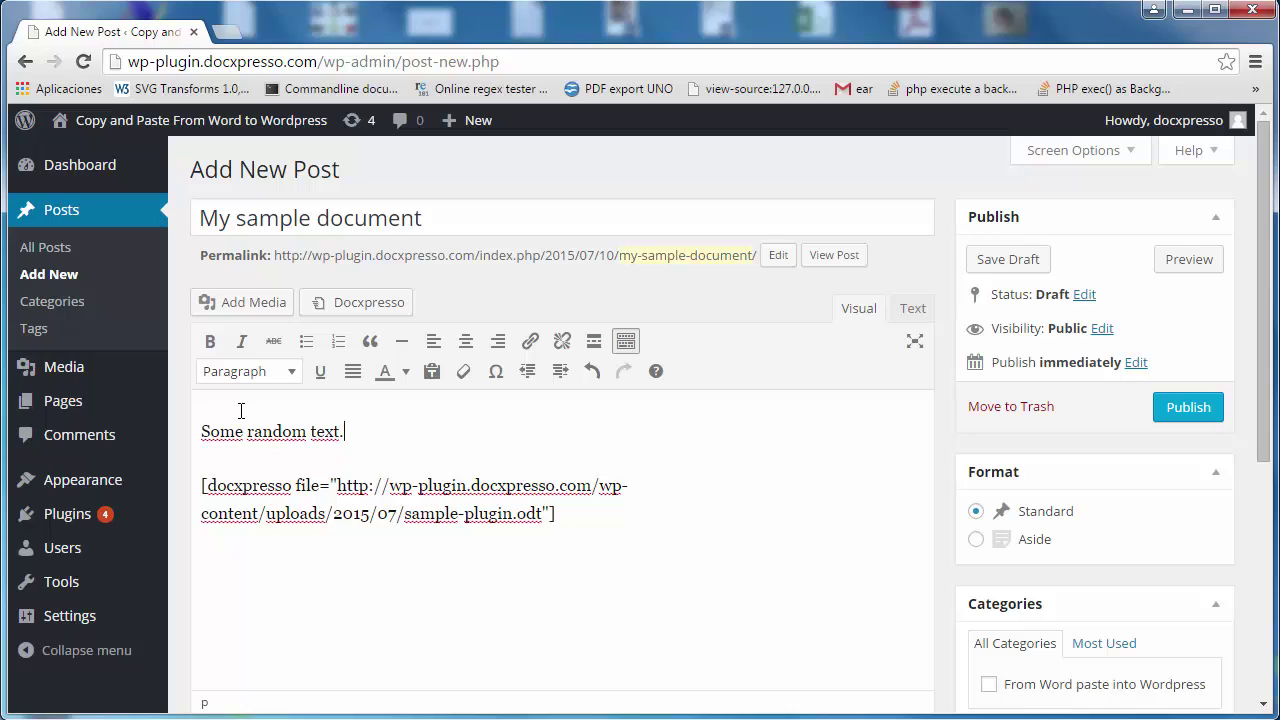
left_click_drag(345, 431, 200, 431)
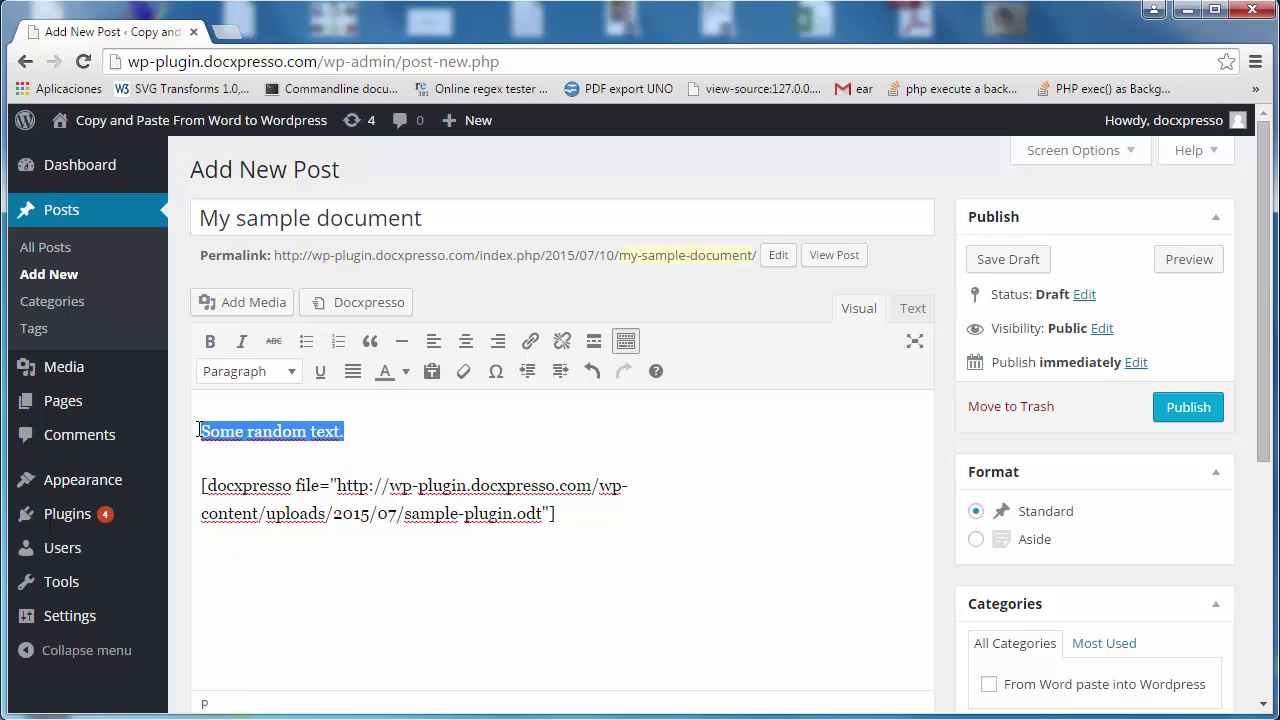
left_click(210, 341)
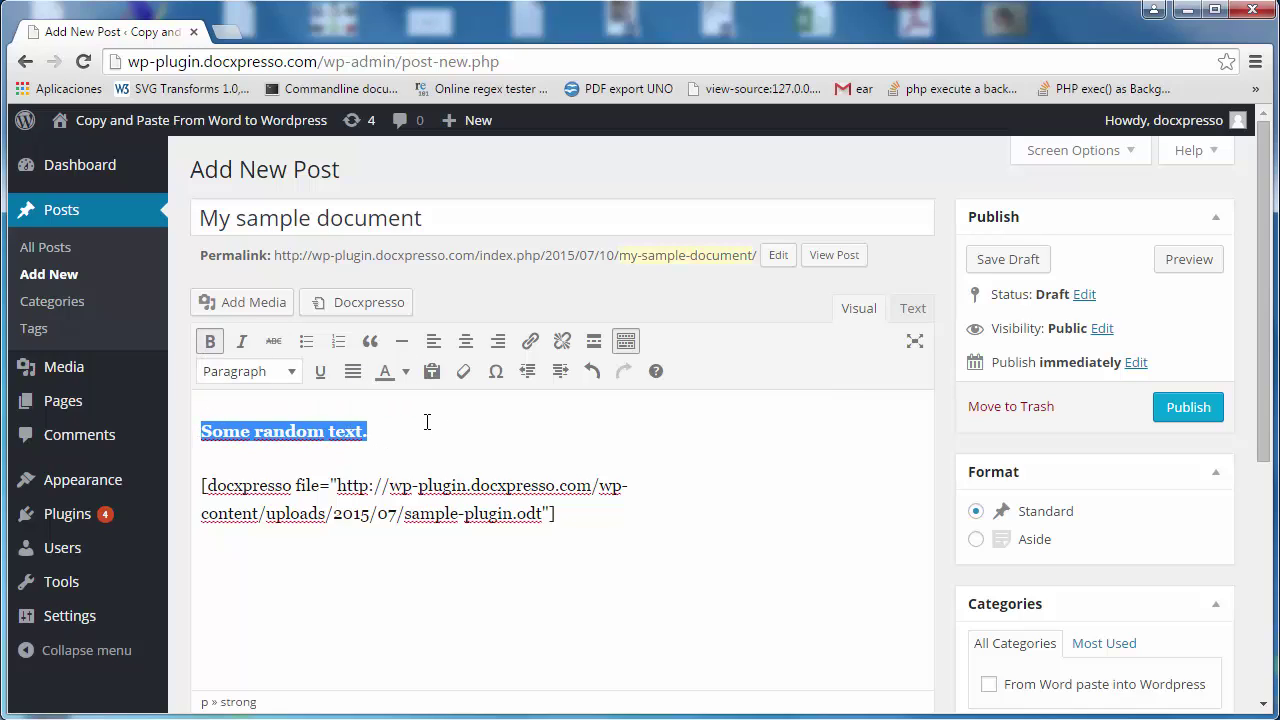
Preview the post, checking the bold 'Some random text.' line and the bar chart tooltips.
left_click(1189, 260)
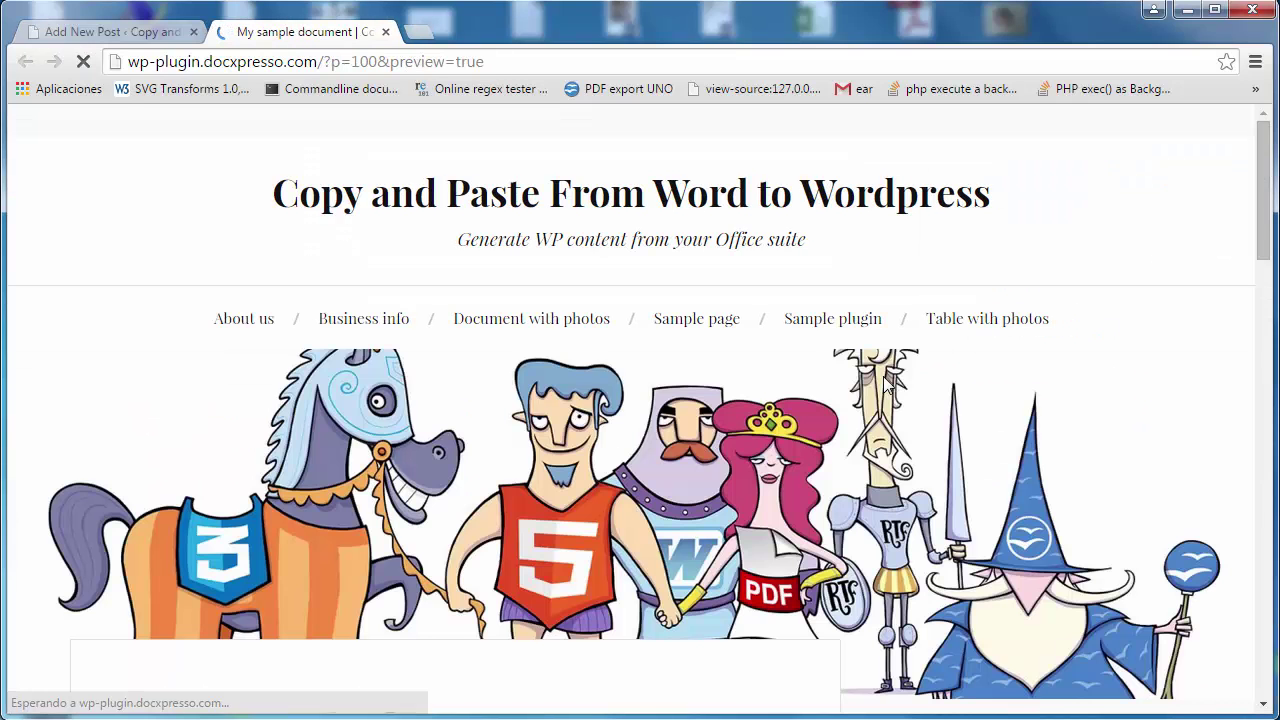
scroll(885, 385, "down", 6)
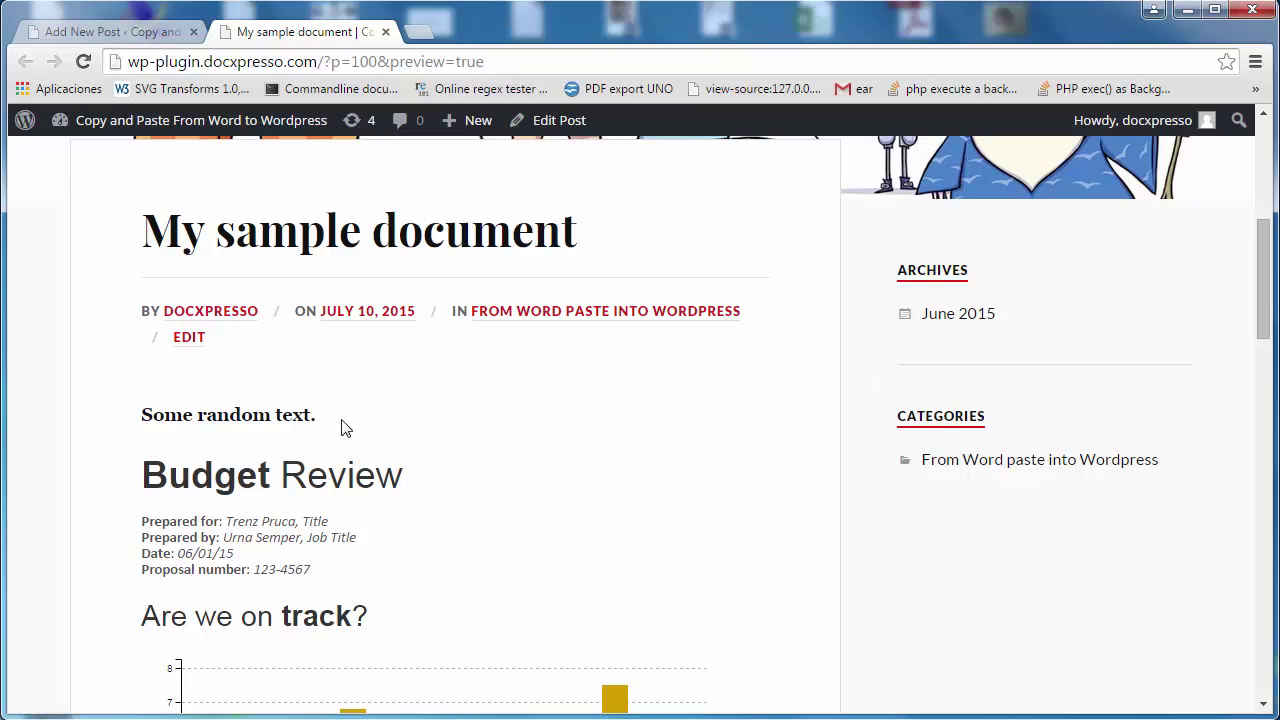
left_click_drag(342, 426, 141, 414)
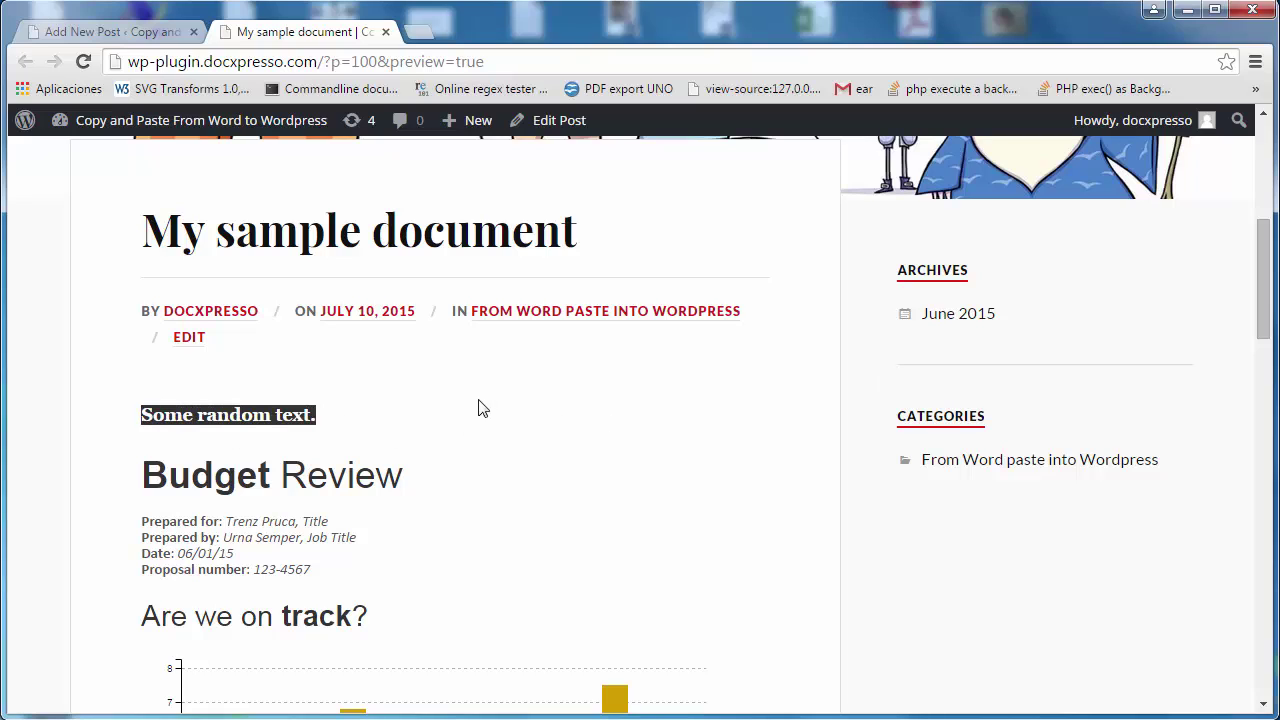
scroll(477, 408, "down", 1)
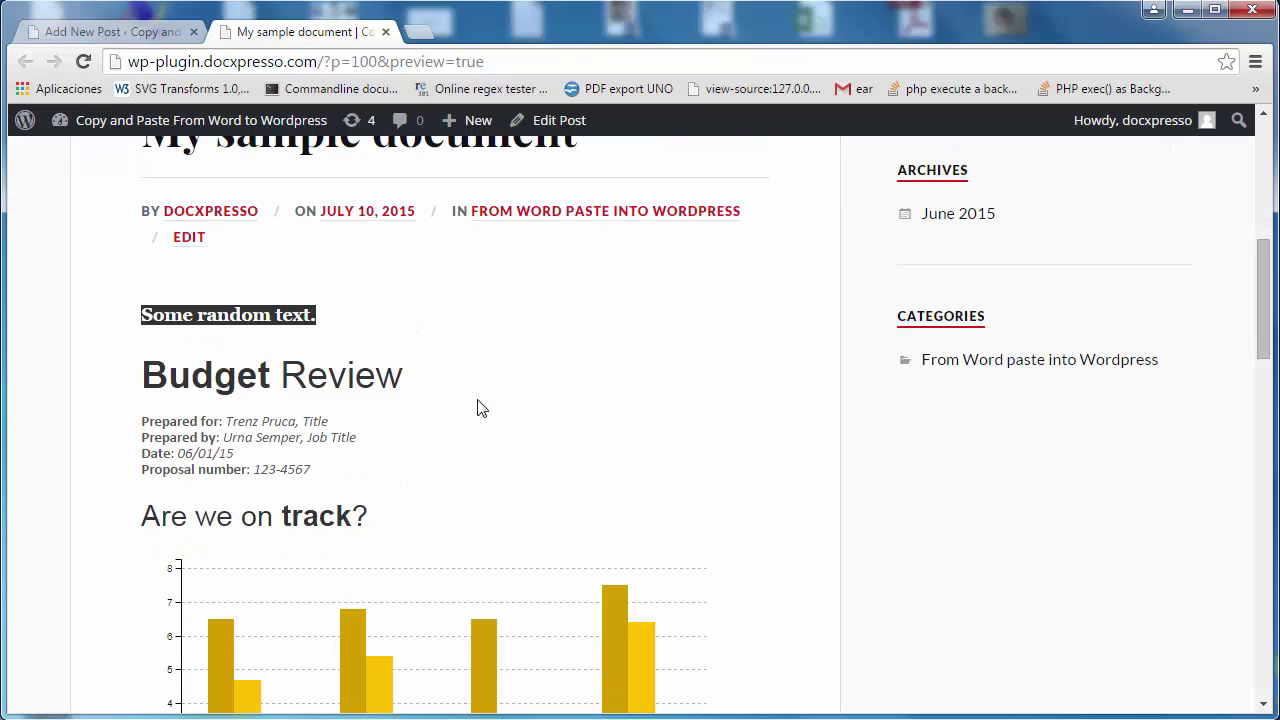
scroll(477, 408, "down", 2)
scroll(477, 408, "up", 2)
scroll(477, 408, "up", 2)
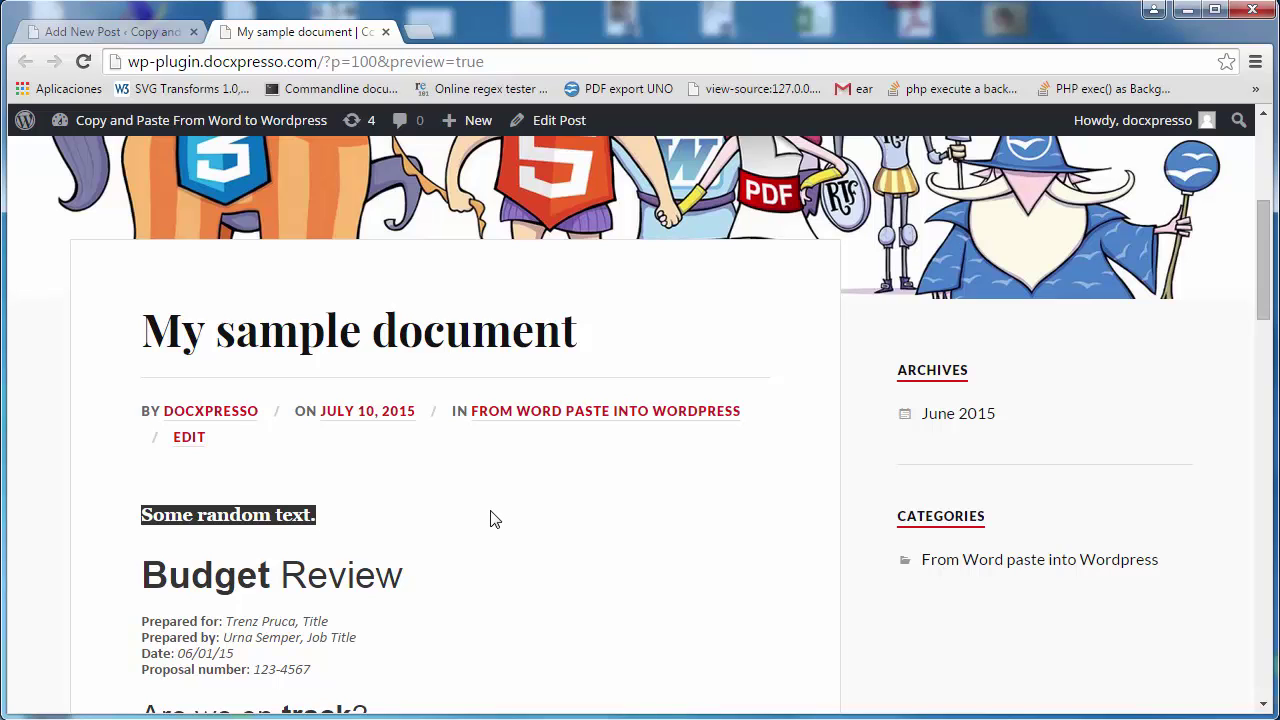
scroll(490, 518, "down", 4)
mouse_move(603, 476)
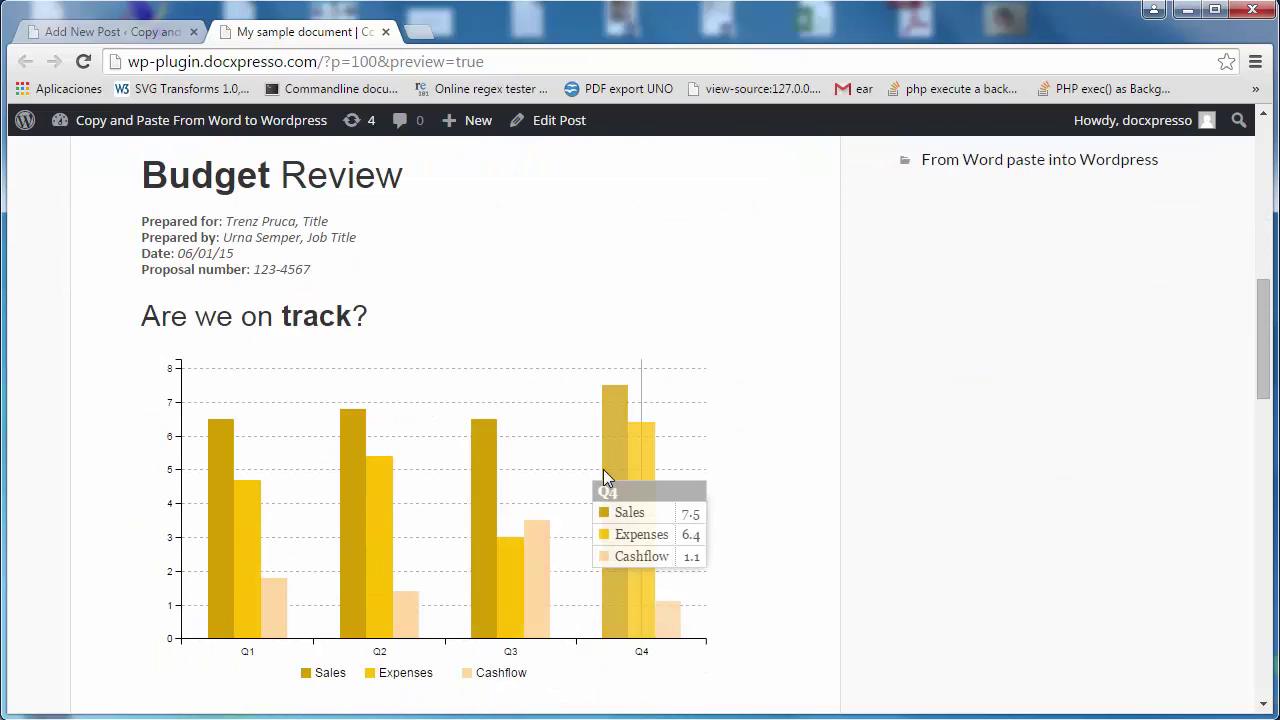